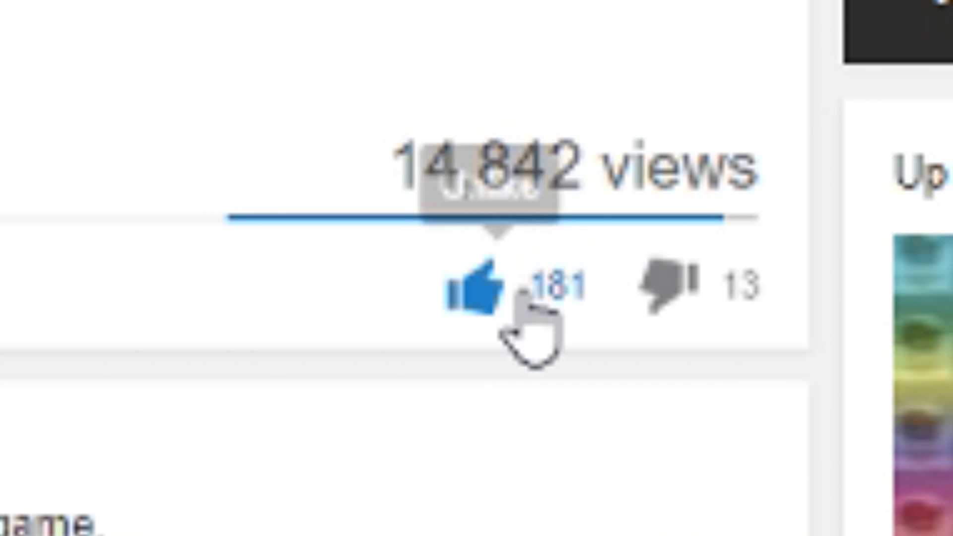
click(524, 415)
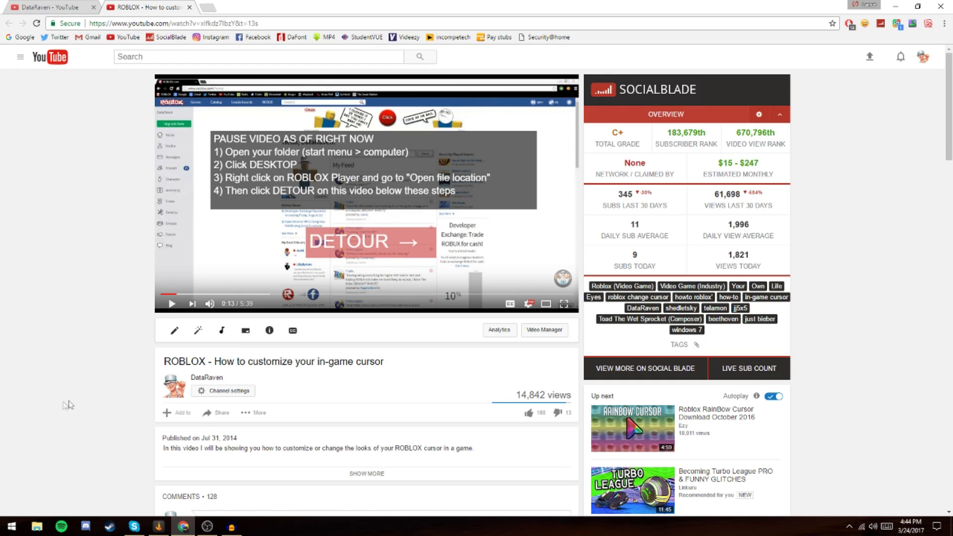
scroll(95, 370, down, 6)
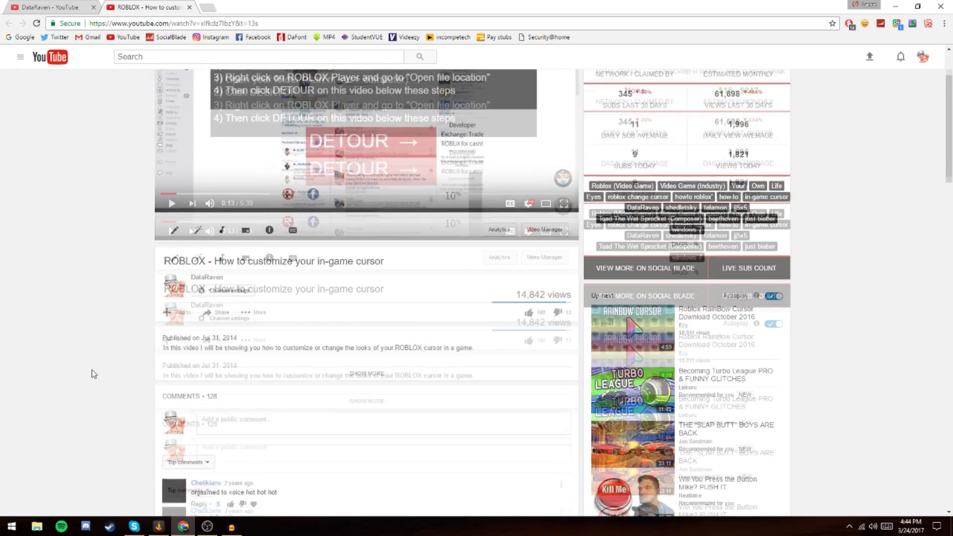
scroll(77, 424, up, 6)
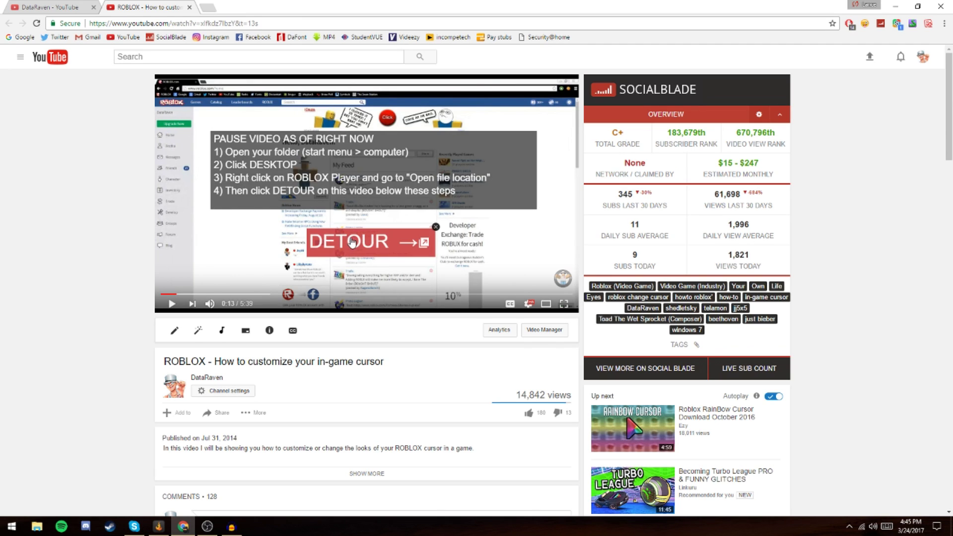
Jump the paused cursor tutorial video to the section linked by its DETOUR annotation and close the browser window.
click(350, 242)
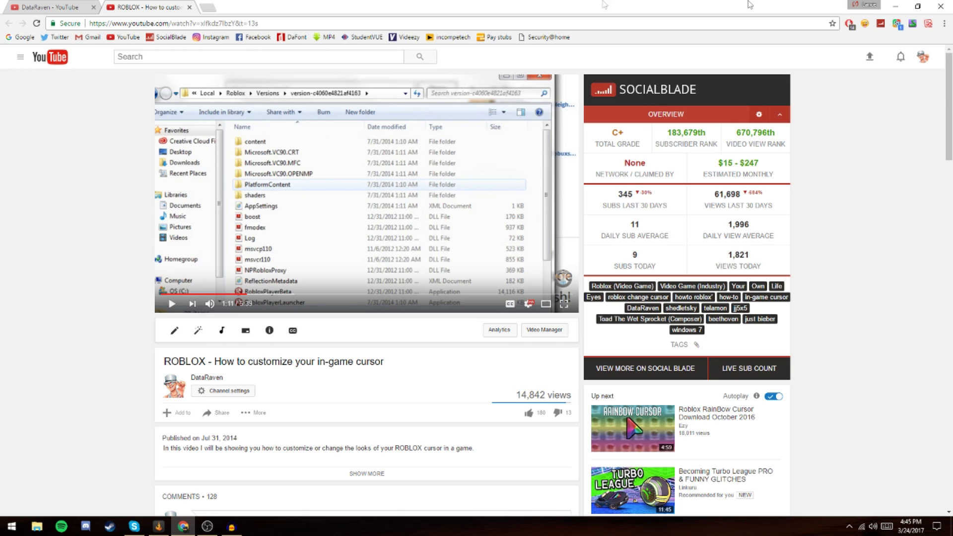
click(941, 6)
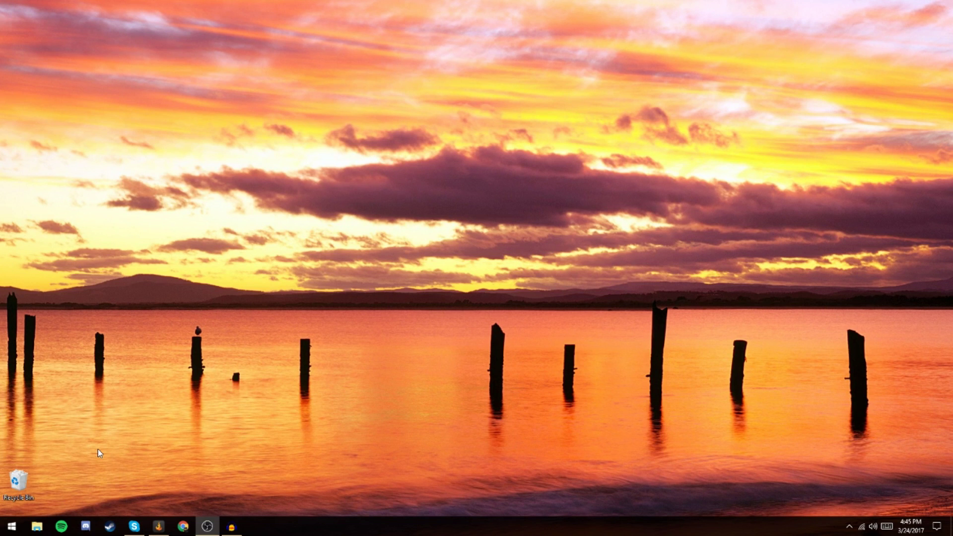
click(8, 525)
click(8, 525)
drag(780, 171, 485, 250)
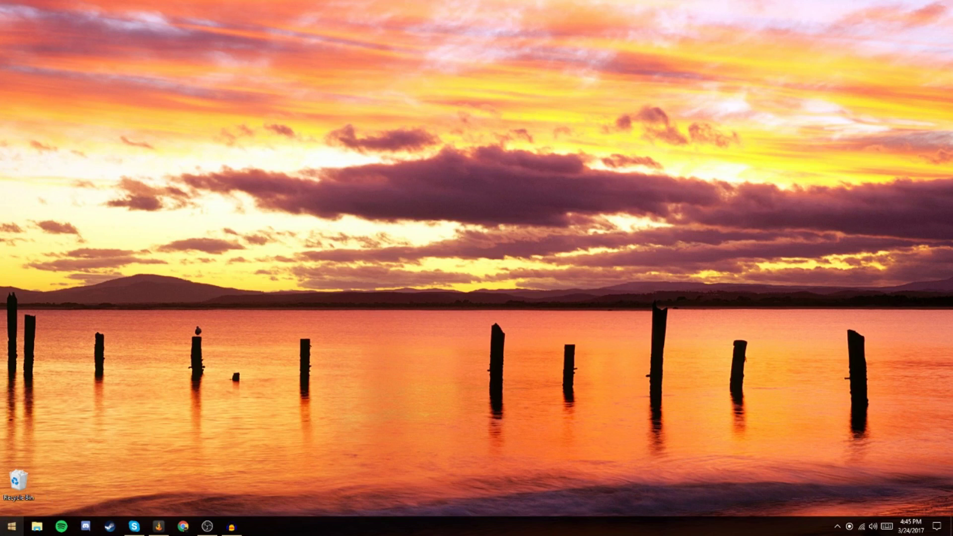
click(11, 526)
click(11, 525)
click(11, 526)
click(189, 153)
click(11, 526)
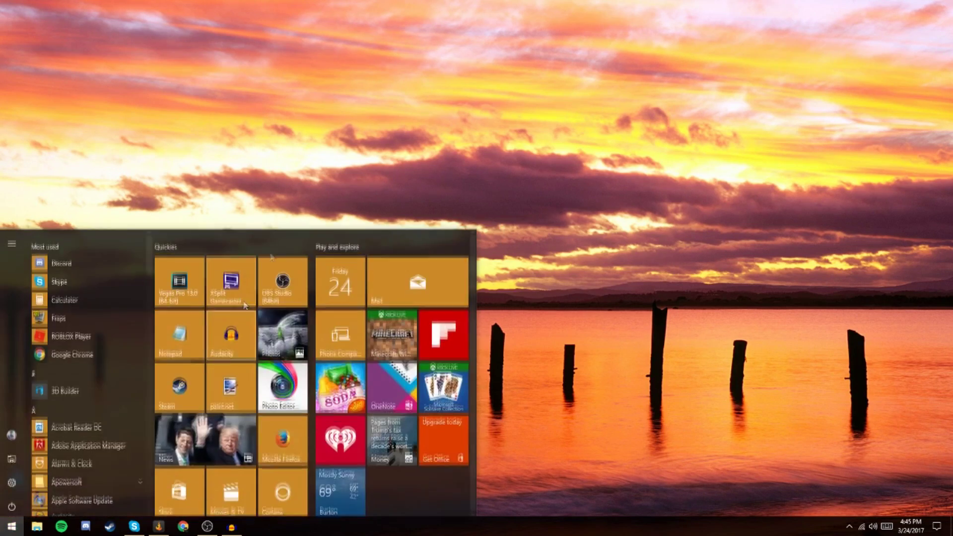
click(230, 217)
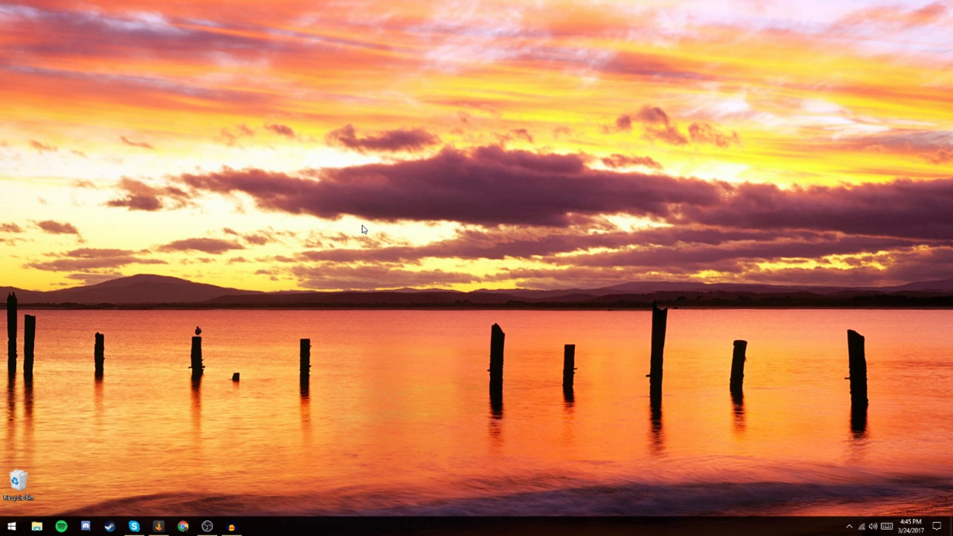
click(11, 526)
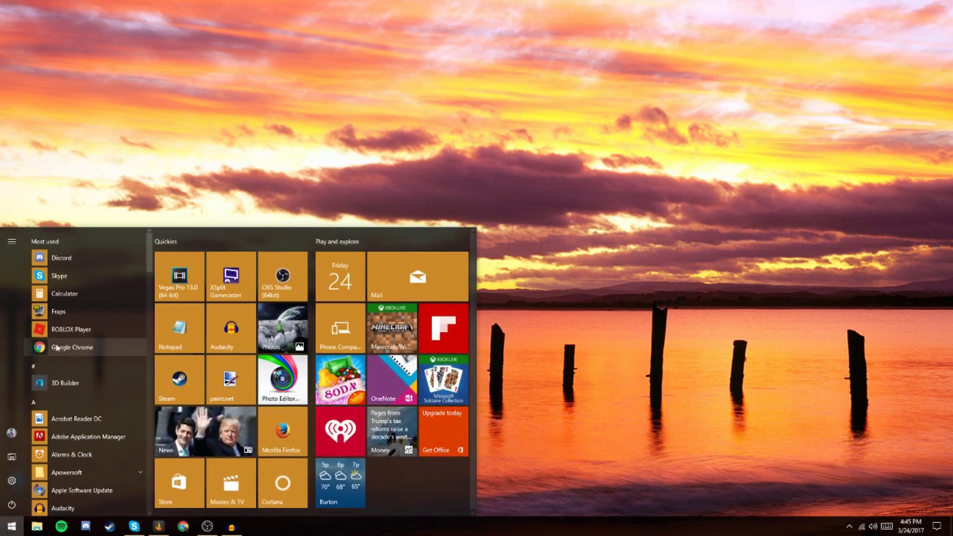
key(super)
key(super)
key(super)
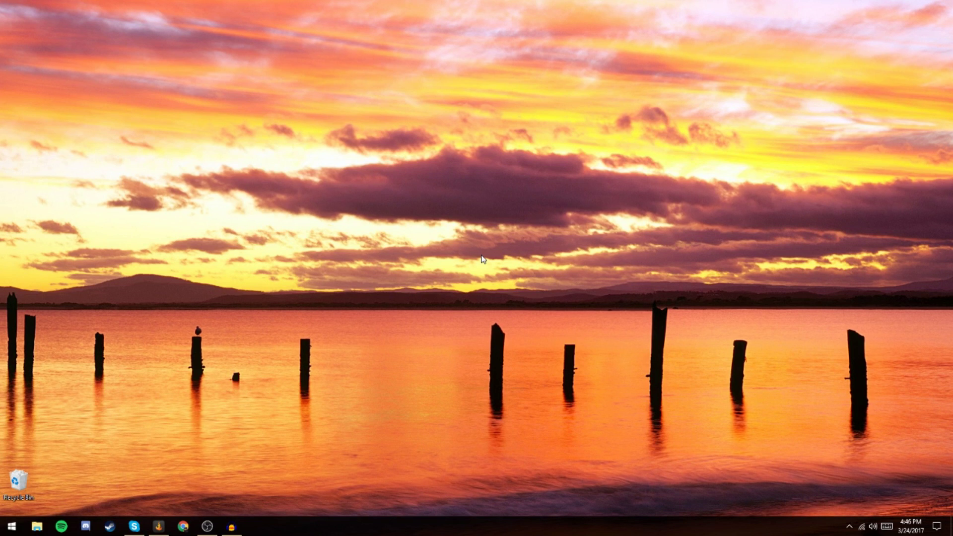
click(12, 526)
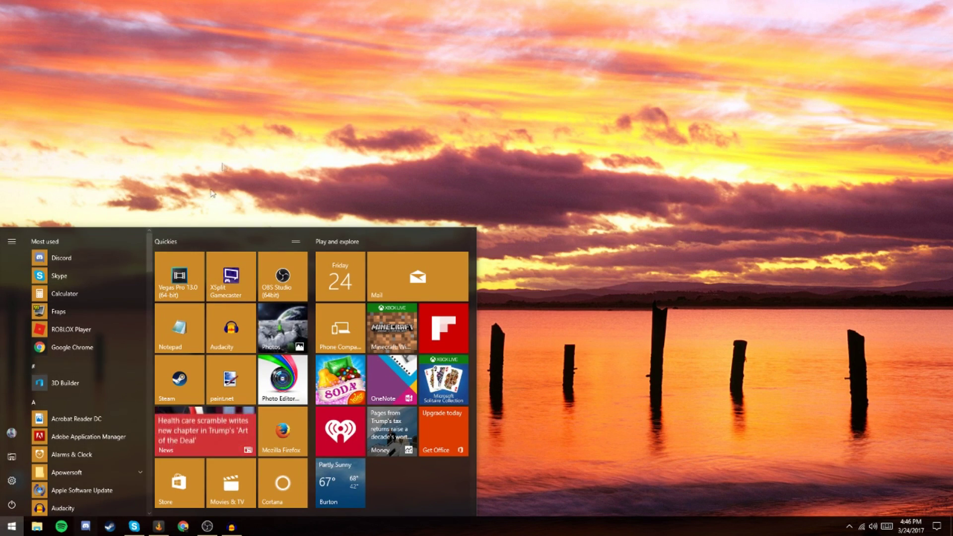
click(6, 527)
click(3, 528)
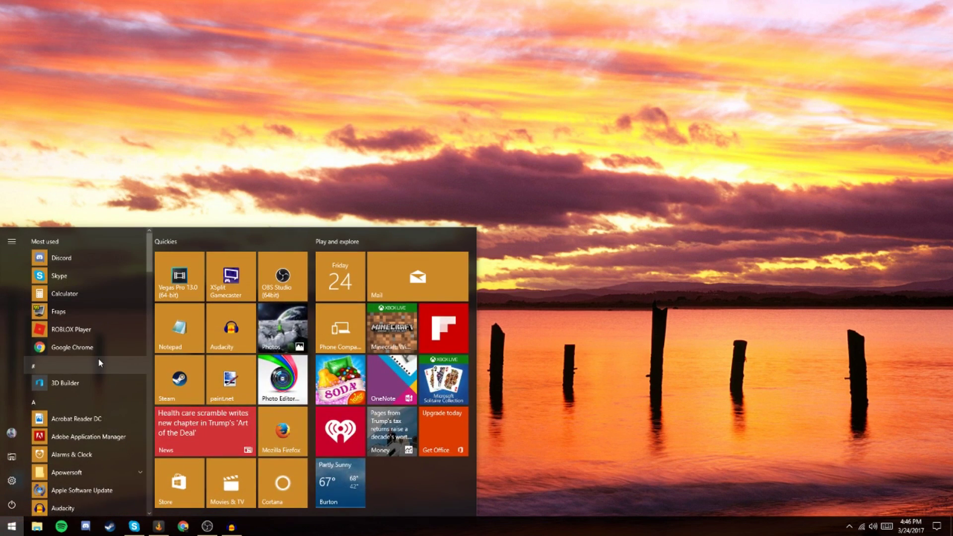
click(12, 527)
click(12, 527)
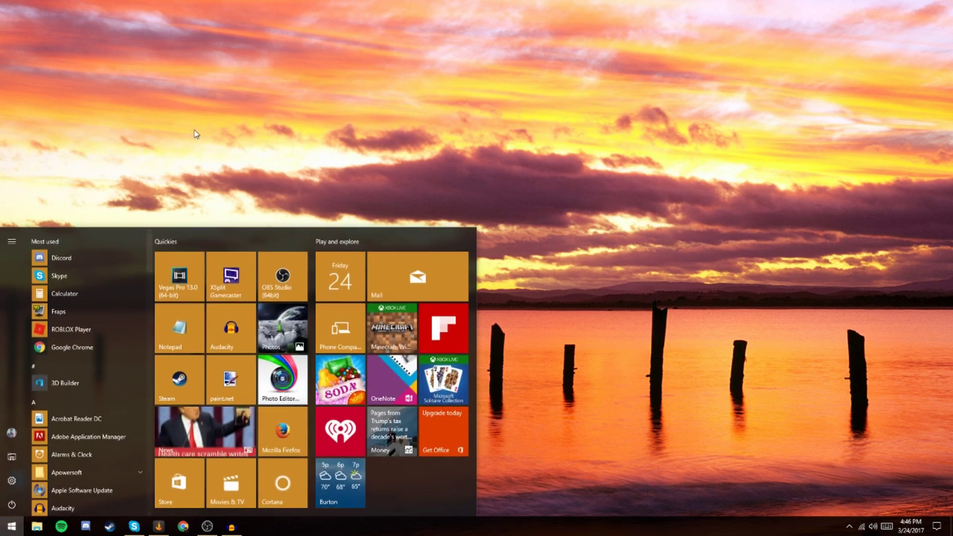
click(15, 530)
click(18, 531)
click(19, 531)
click(10, 531)
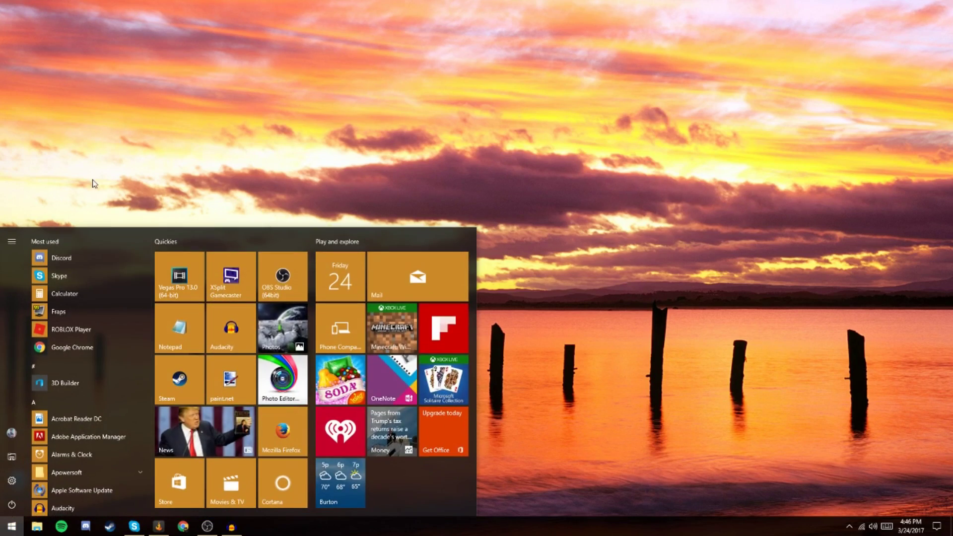
click(198, 78)
key(super)
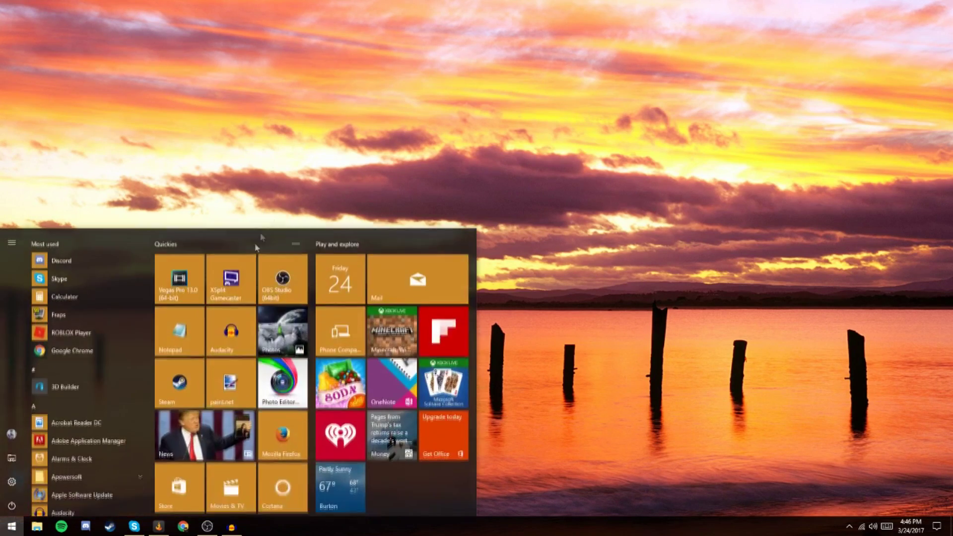
key(super)
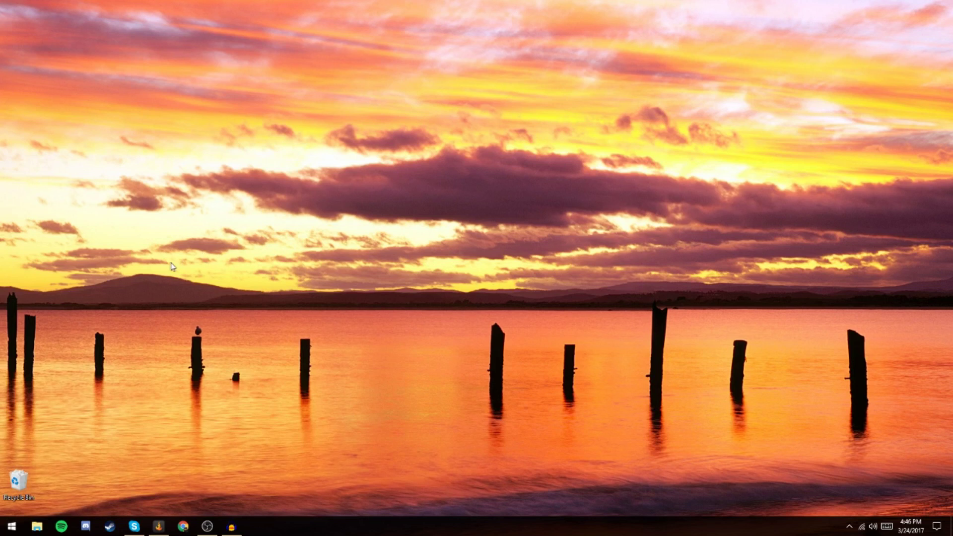
Search Windows for "roblox" and open the file location of the ROBLOX Player app.
key(super)
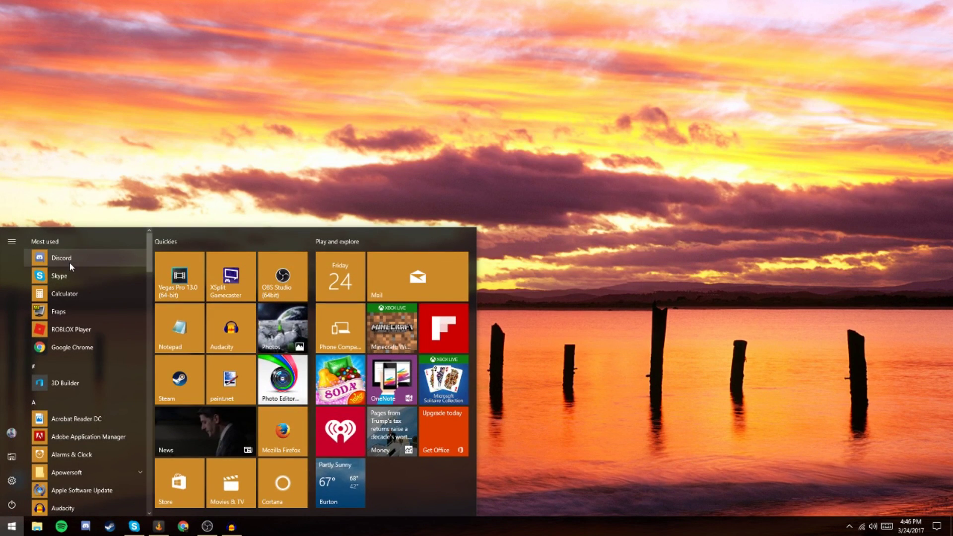
text(roblox)
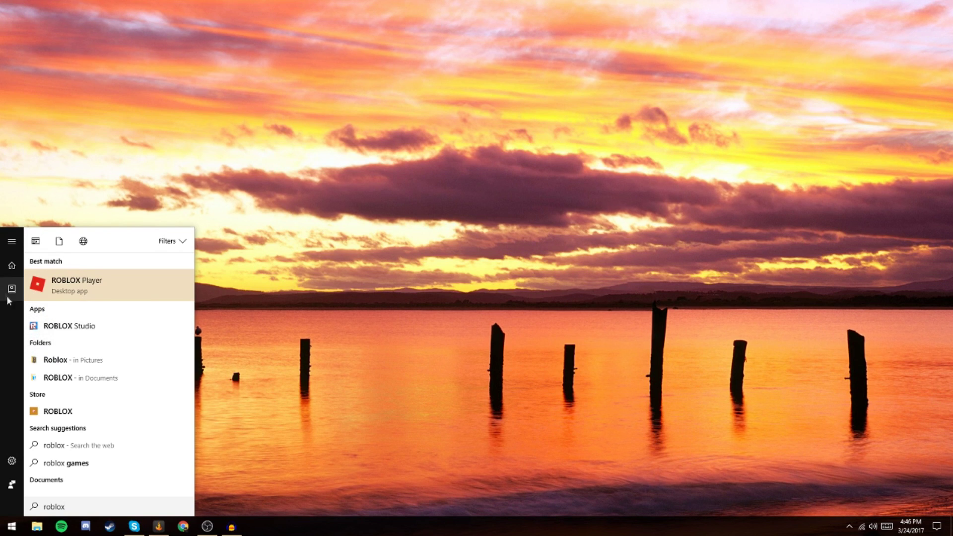
right_click(82, 291)
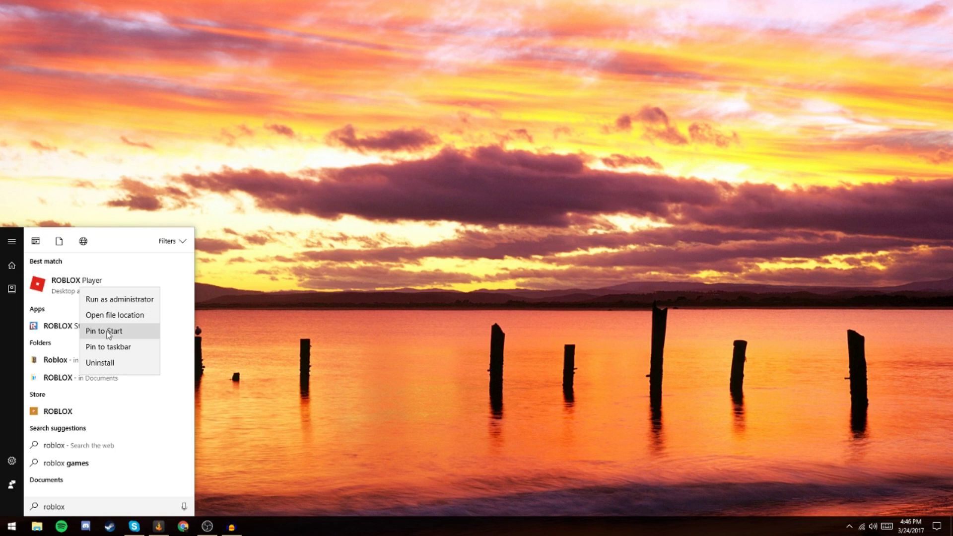
click(116, 315)
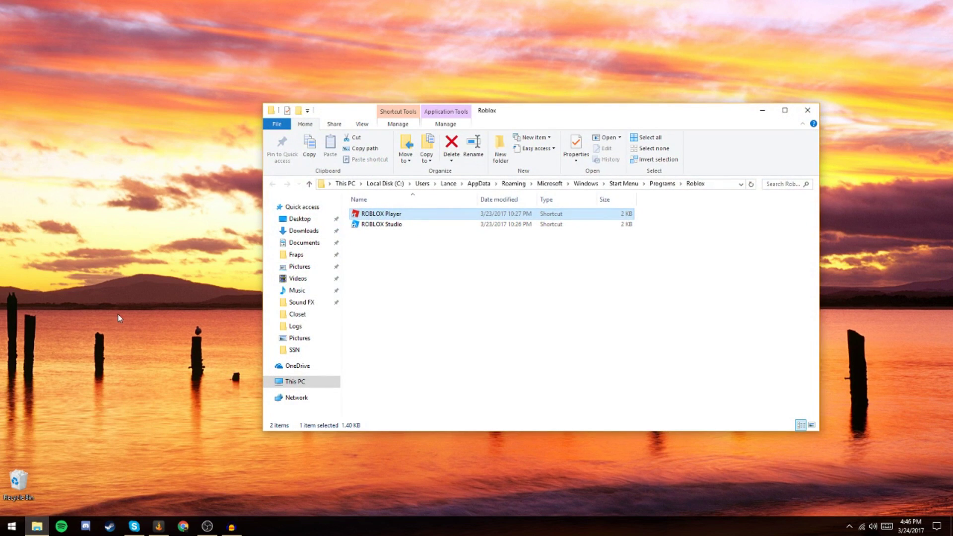
Delete the ROBLOX Studio shortcut from the Roblox programs folder.
click(397, 225)
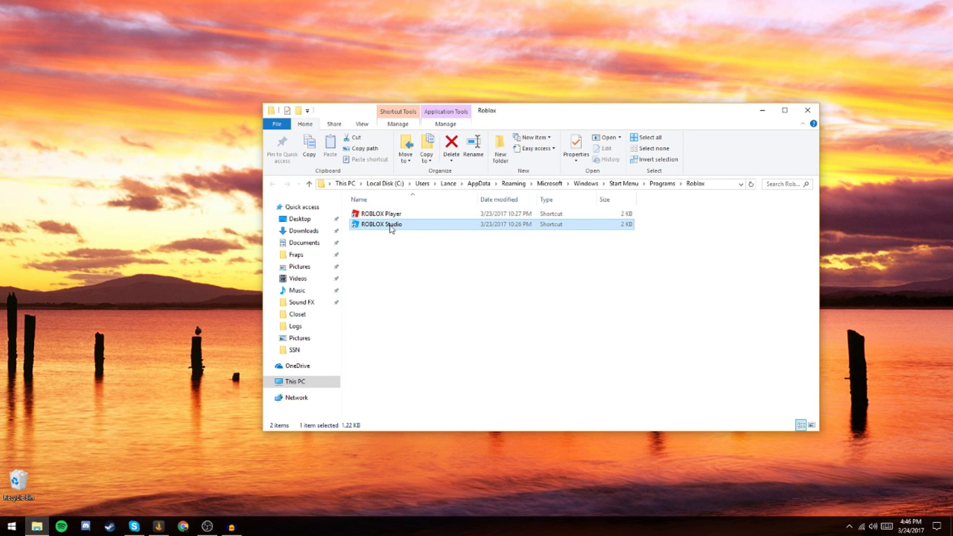
right_click(387, 228)
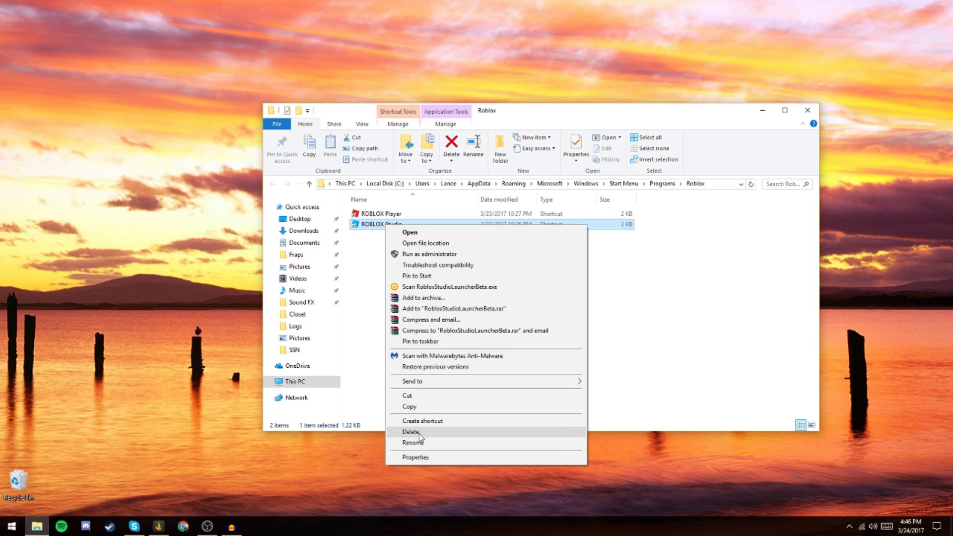
click(422, 435)
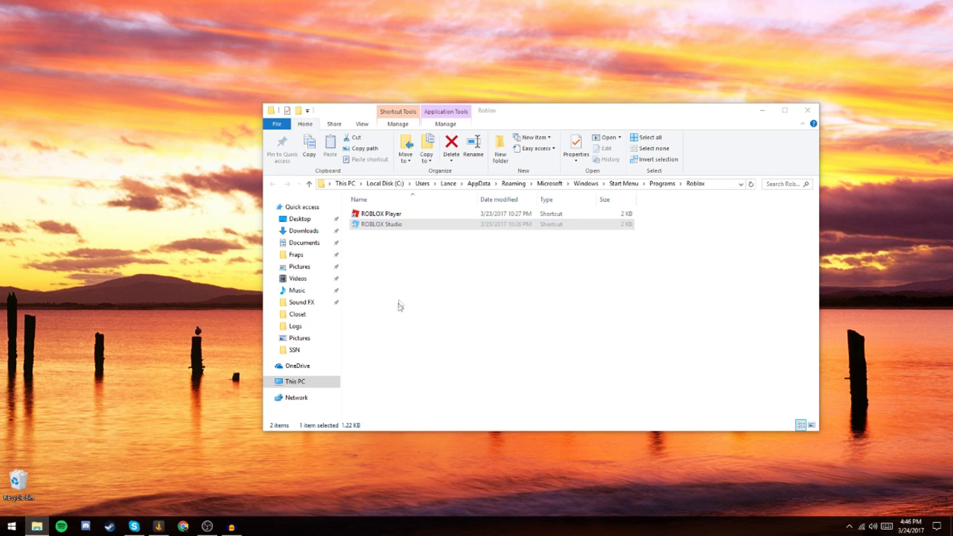
Open the file location that the ROBLOX Player shortcut points to.
click(391, 216)
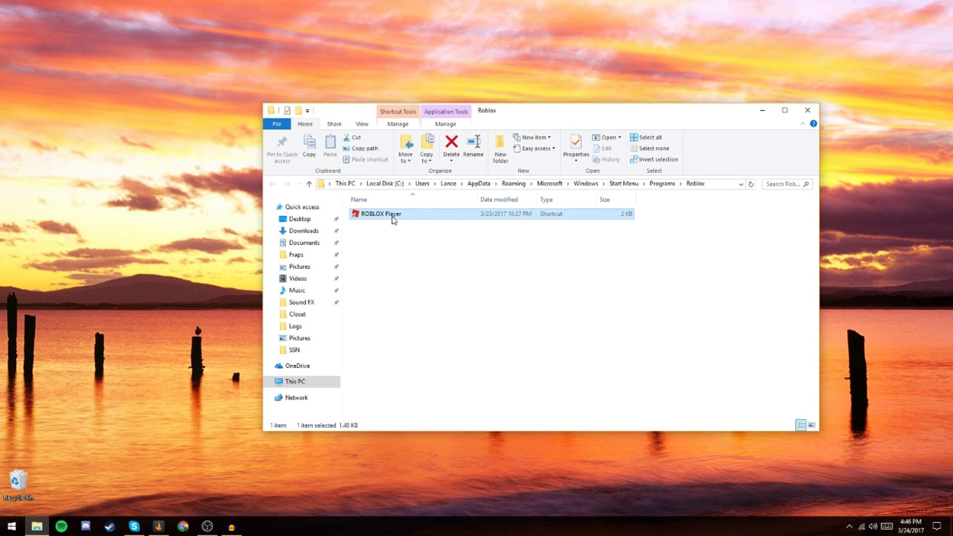
right_click(393, 218)
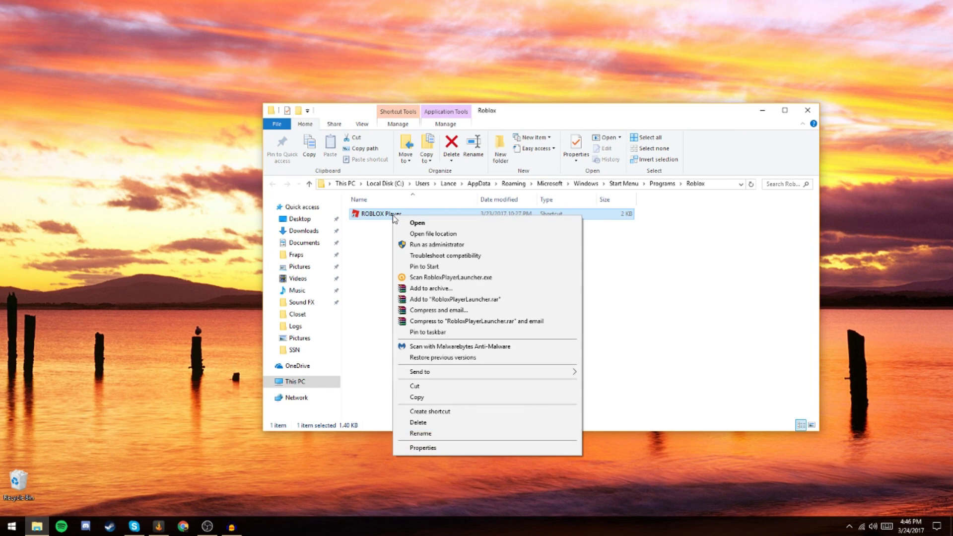
click(452, 234)
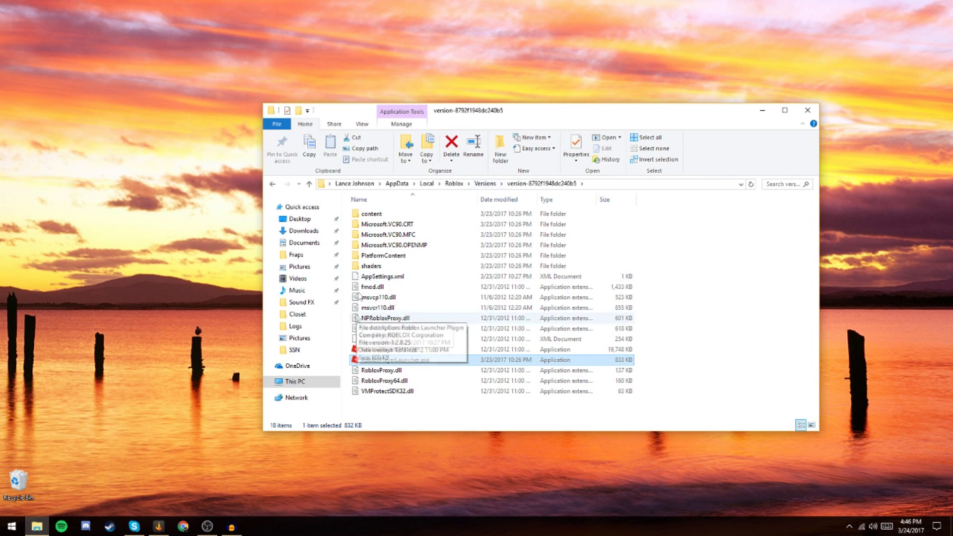
Delete everything in the Roblox version folder except the content folder.
drag(643, 222, 385, 394)
right_click(385, 348)
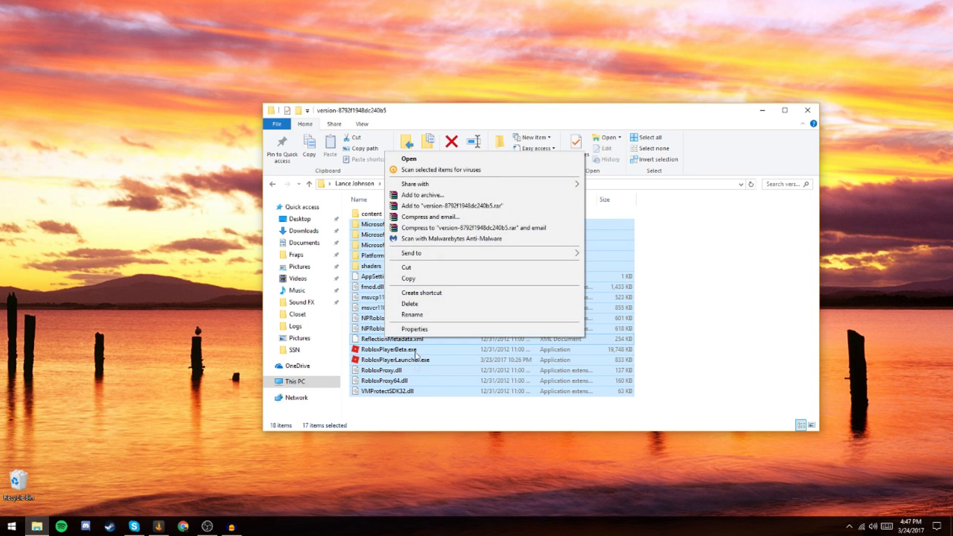
click(392, 303)
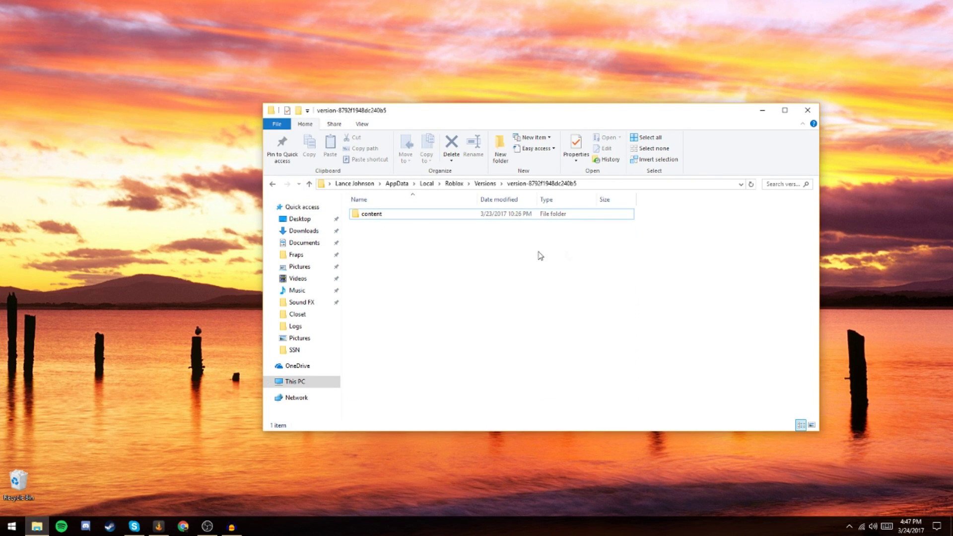
Open the content folder and go into its textures subfolder.
double_click(375, 215)
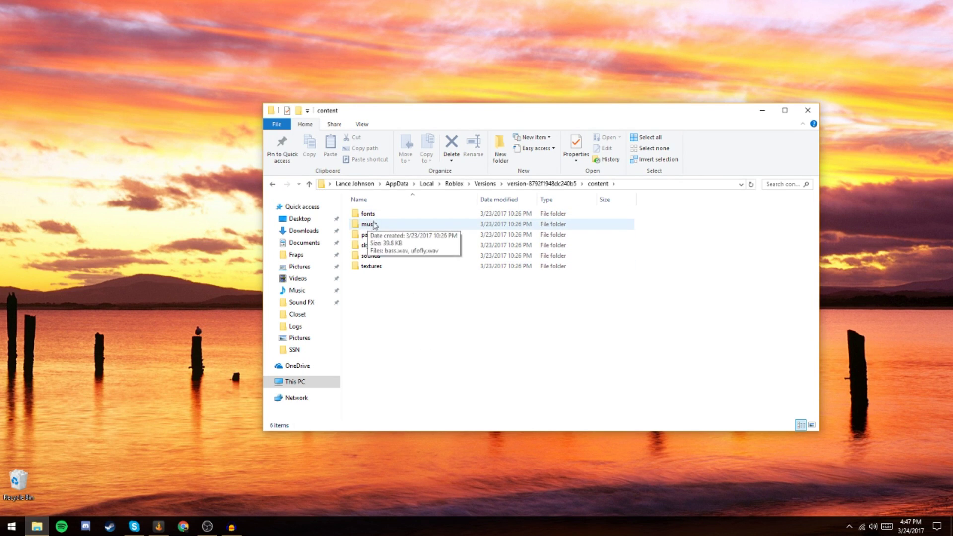
click(370, 225)
click(372, 234)
click(375, 247)
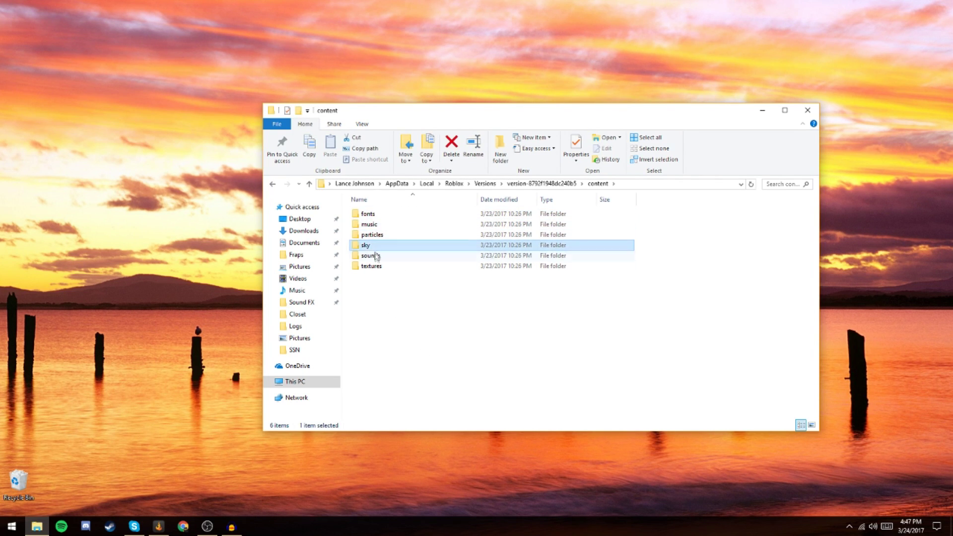
click(375, 255)
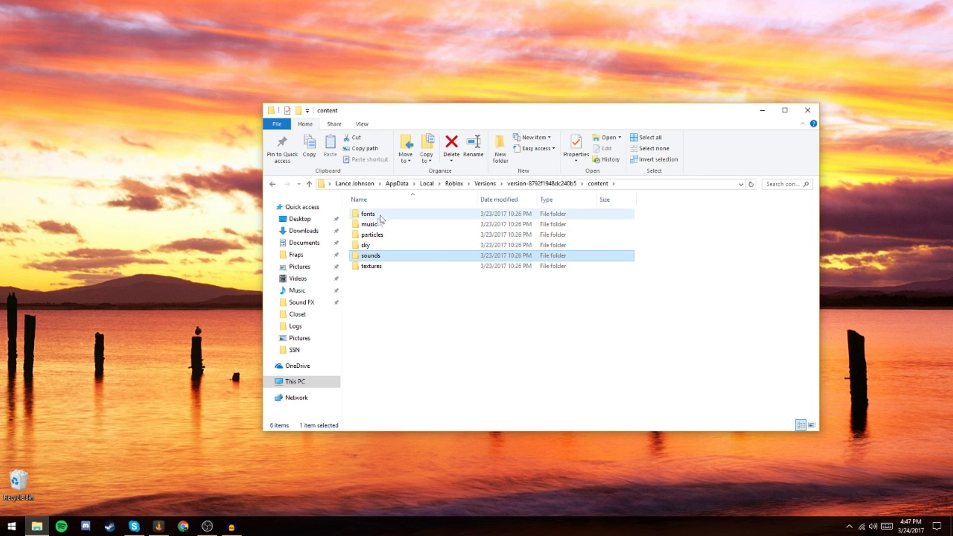
click(375, 267)
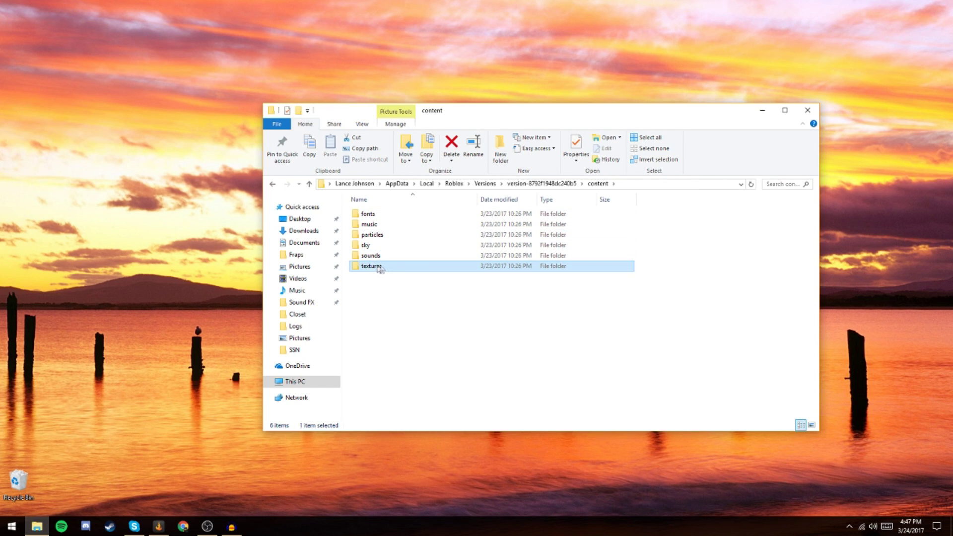
click(376, 255)
click(376, 263)
double_click(371, 266)
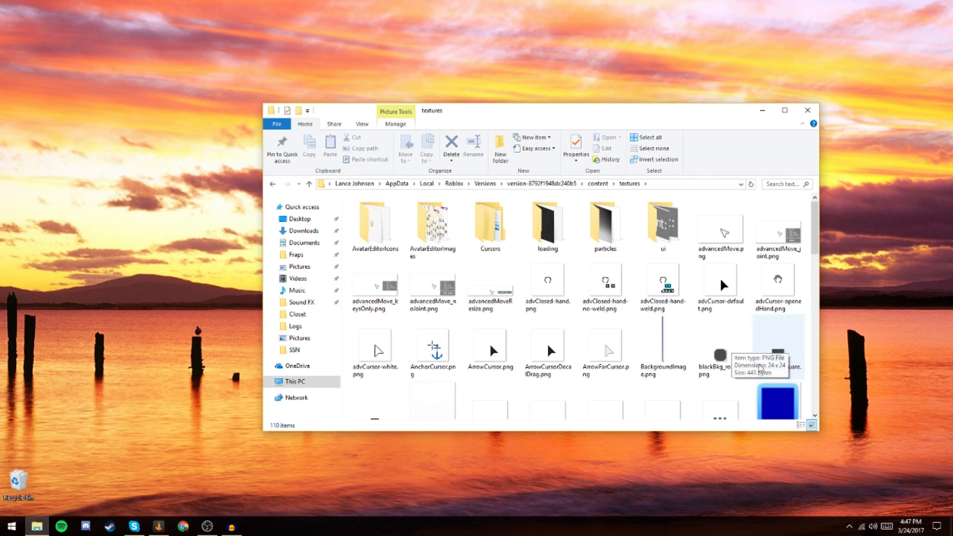
Select advCursor-default.png, advCursor-white.png, ArrowCursor.png, ArrowCursorDecalDrag.png and ArrowFarCursor.png in the textures folder.
click(716, 300)
scroll(717, 300, down, 2)
scroll(716, 300, up, 2)
ctrl+click(375, 356)
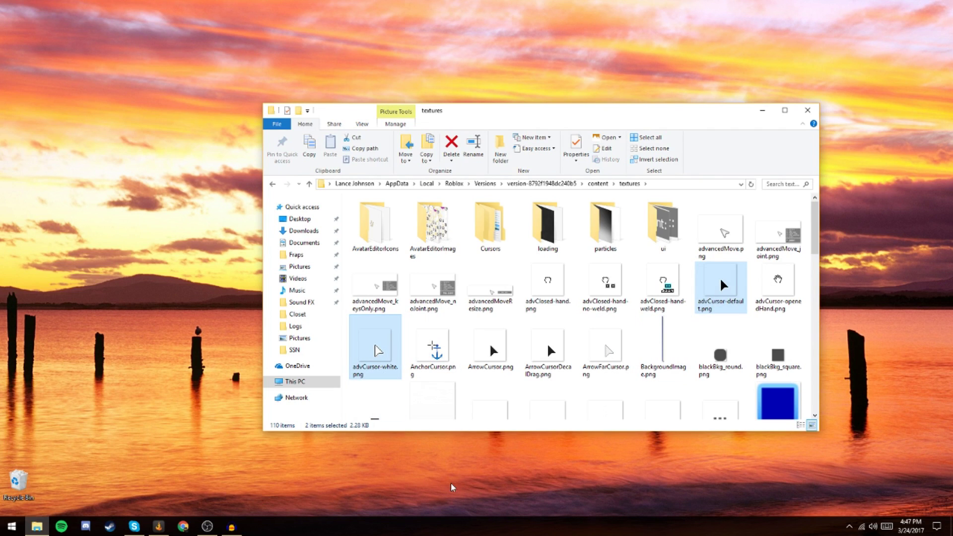
ctrl+click(491, 350)
key(shift+Right)
key(shift+Right)
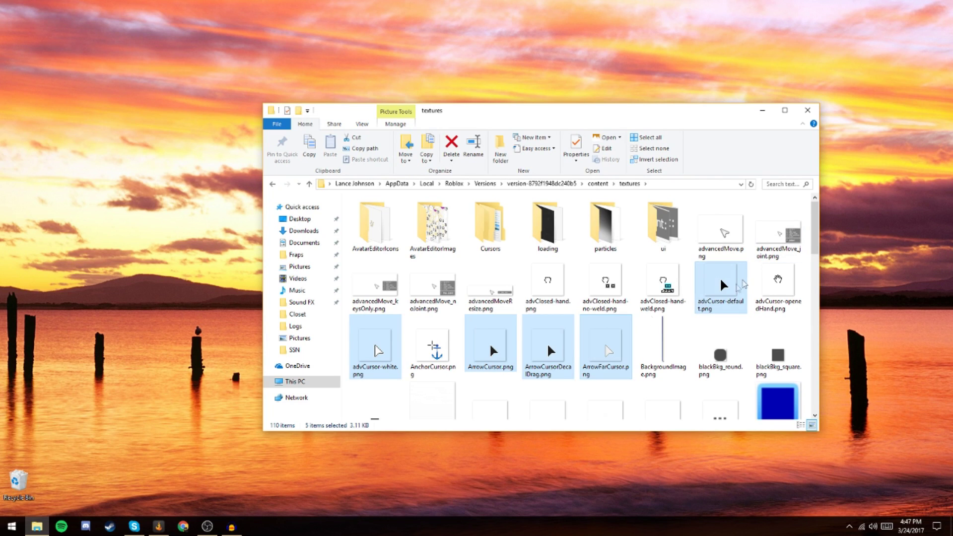
Open only advCursor-default.png from the textures folder in paint.net.
click(722, 290)
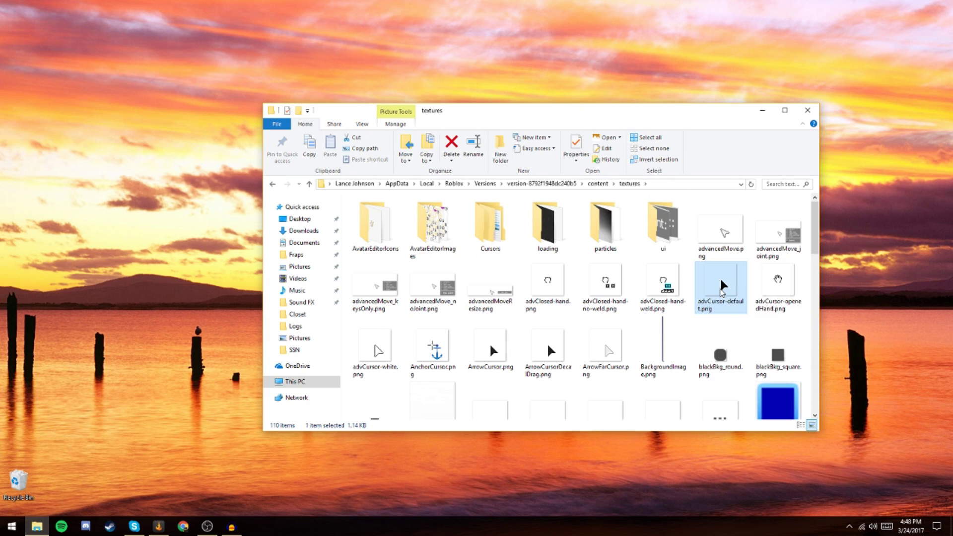
right_click(722, 291)
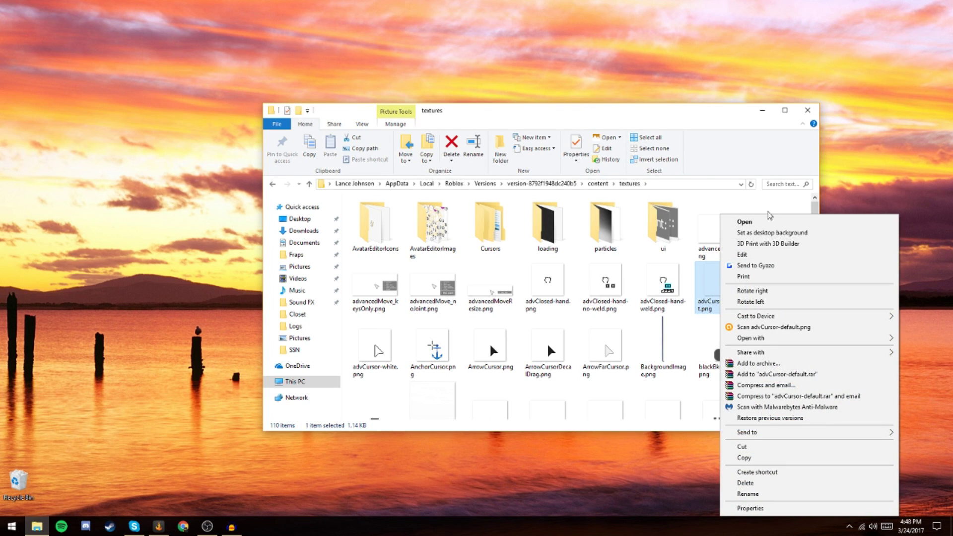
mouse_move(742, 340)
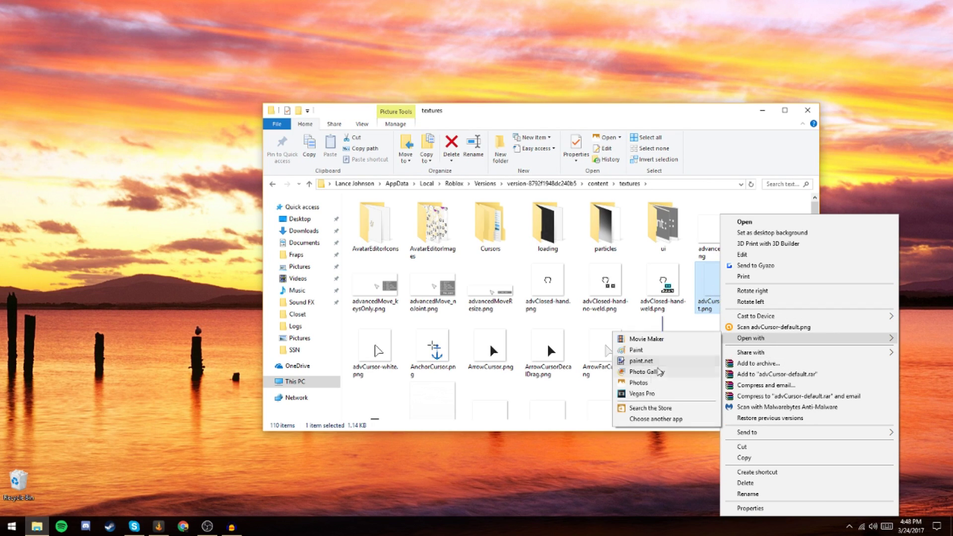
click(656, 367)
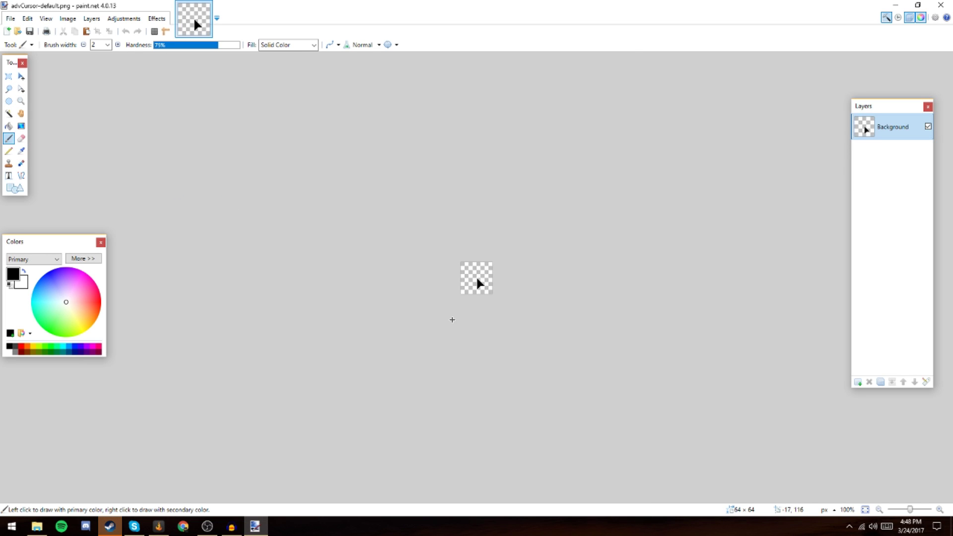
Scribble a few black brush strokes across the arrow cursor image.
scroll(451, 313, up, 4)
scroll(453, 312, up, 5)
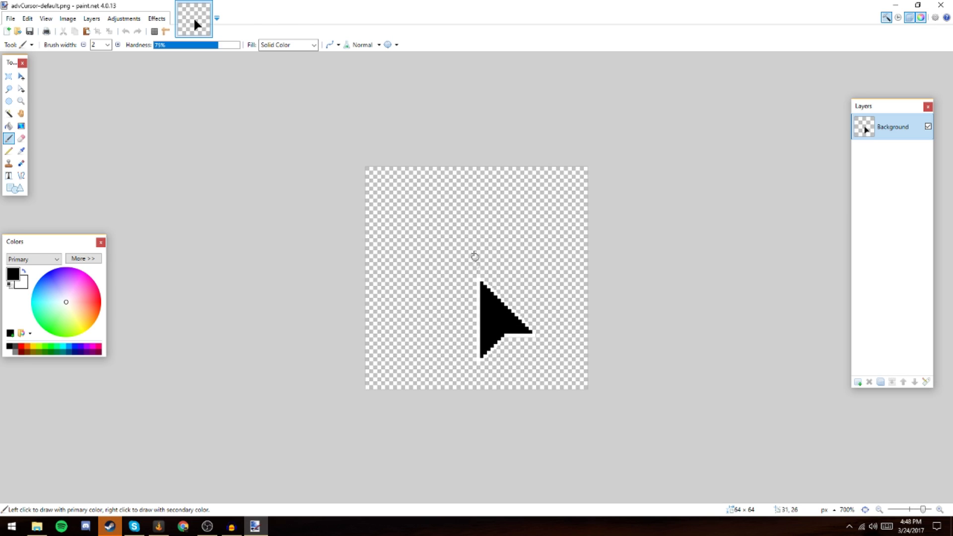
drag(449, 248, 588, 390)
mouse_move(480, 297)
mouse_down()
mouse_move(440, 263)
mouse_move(373, 240)
mouse_up()
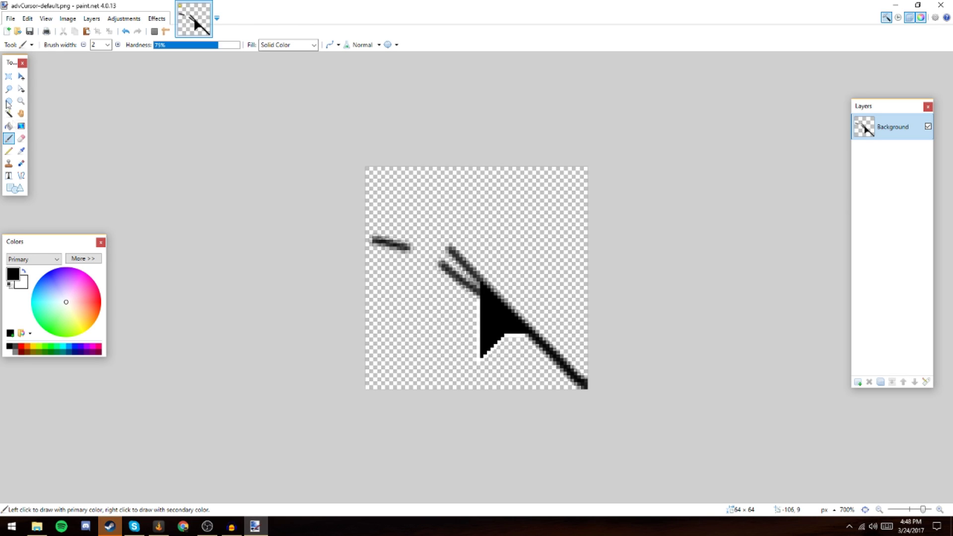
Select the entire canvas and delete its contents, leaving it transparent.
click(8, 76)
key(ctrl+a)
key(Delete)
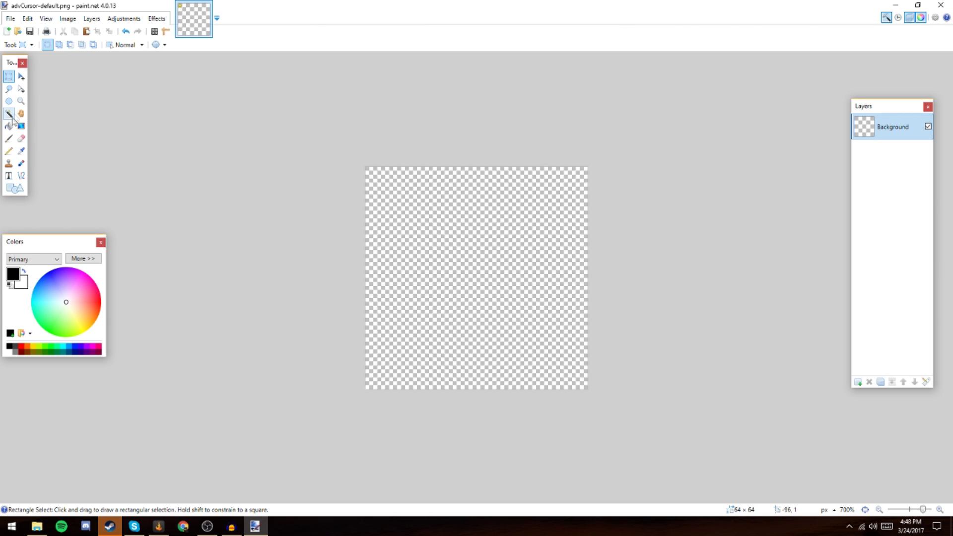
Make an elliptical selection about 37 × 38 pixels in the middle of the canvas and fill it with orange.
click(8, 100)
drag(414, 216, 543, 347)
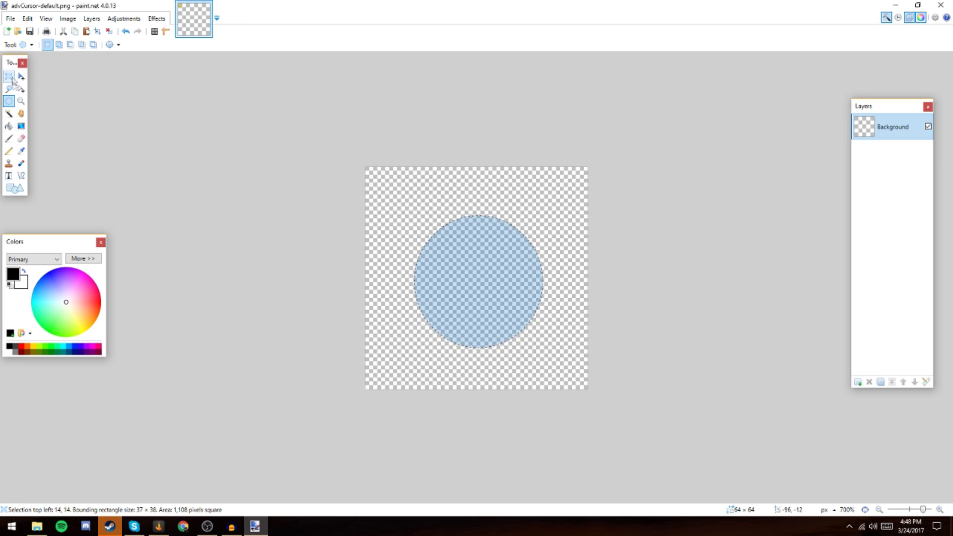
click(8, 126)
click(497, 270)
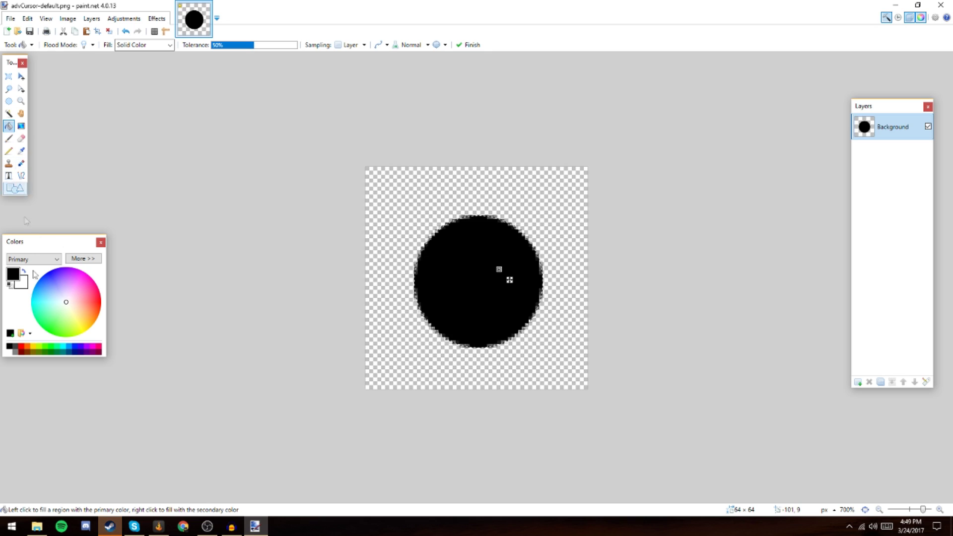
click(28, 351)
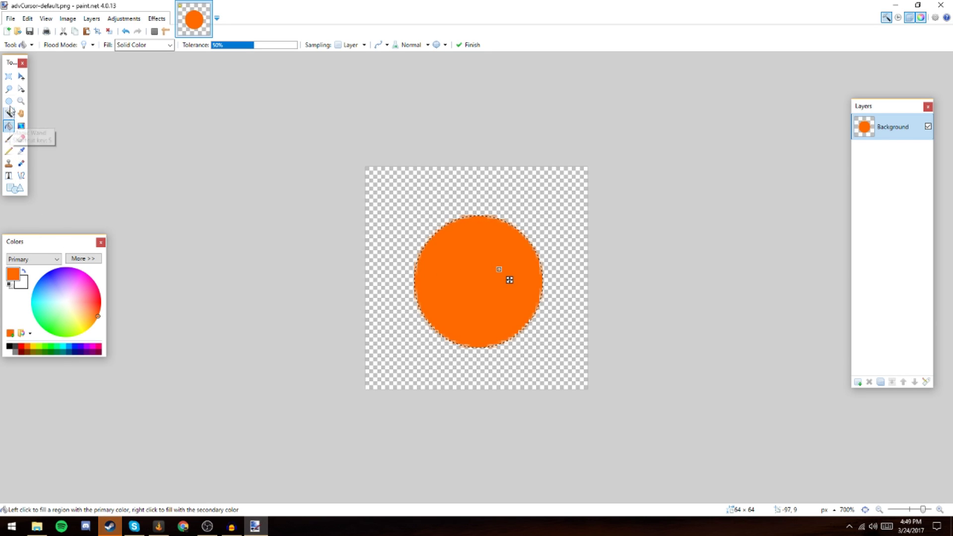
Draw a small black Pencil mark inside the orange circle.
key(p)
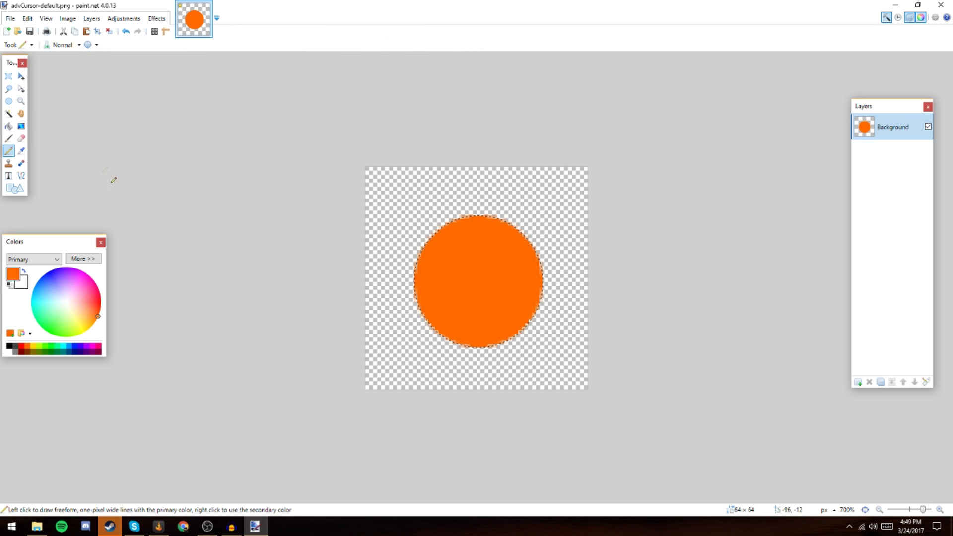
click(9, 346)
drag(480, 272, 482, 269)
Undo the pencil mark and the circle's fill, and clear the circular selection.
key(ctrl+z)
key(ctrl+z)
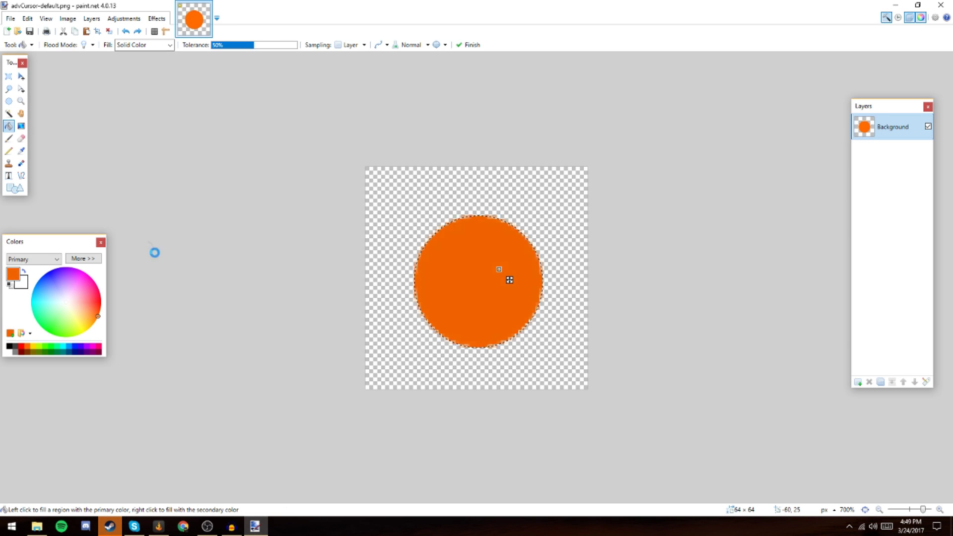
key(ctrl+z)
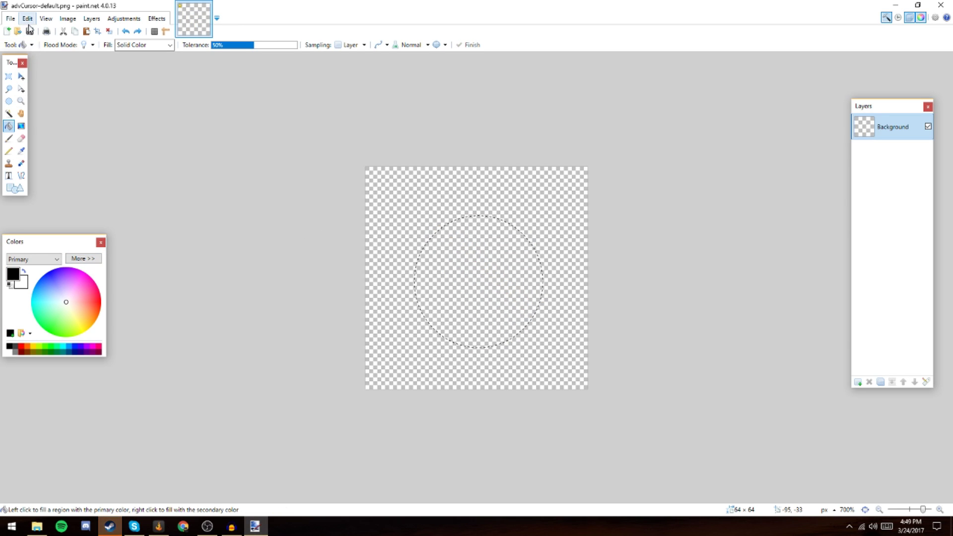
click(27, 18)
click(62, 166)
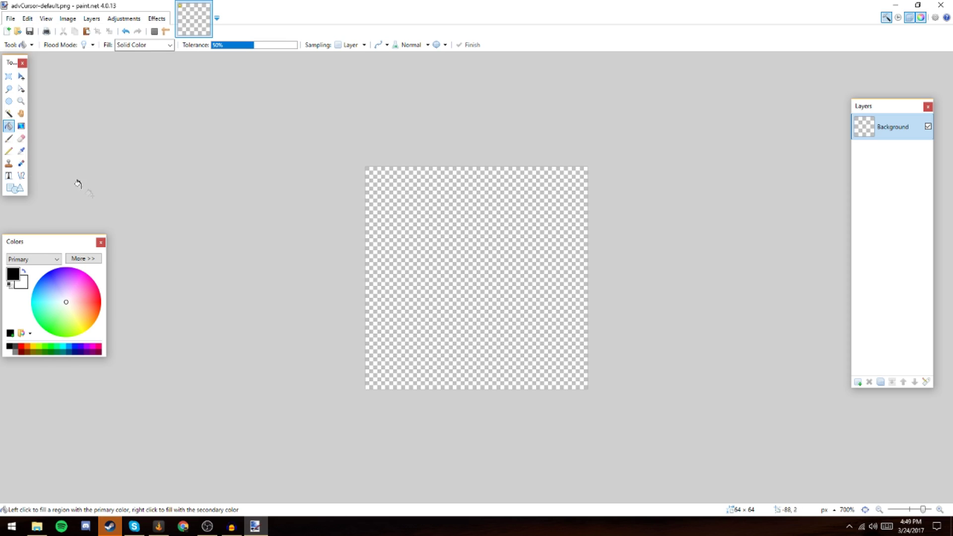
Paint two solid yellow round shapes side by side in the lower part of the canvas with the Paintbrush at width 2.
click(9, 140)
drag(71, 315, 80, 320)
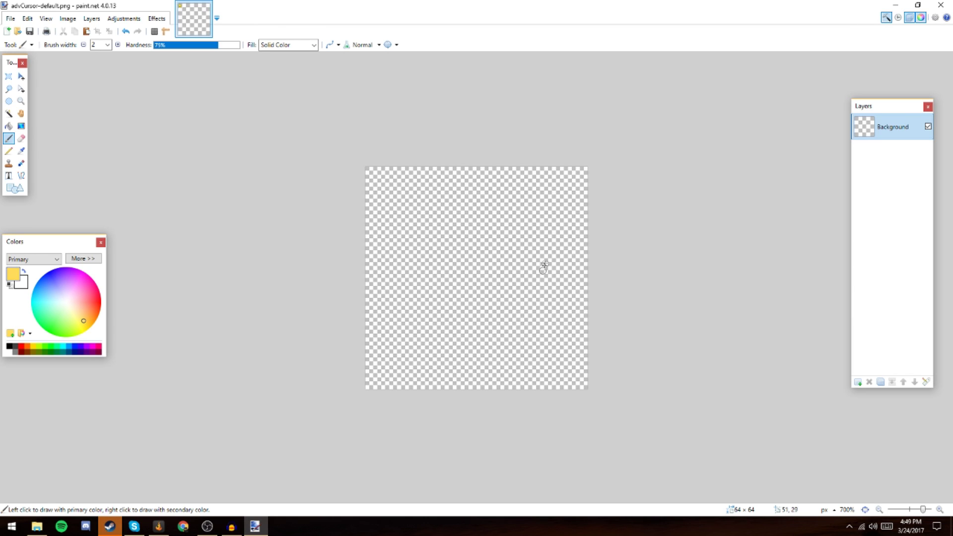
mouse_move(546, 292)
mouse_down()
mouse_move(517, 295)
mouse_move(499, 329)
mouse_move(540, 322)
mouse_move(518, 303)
mouse_move(542, 324)
mouse_move(537, 298)
mouse_up()
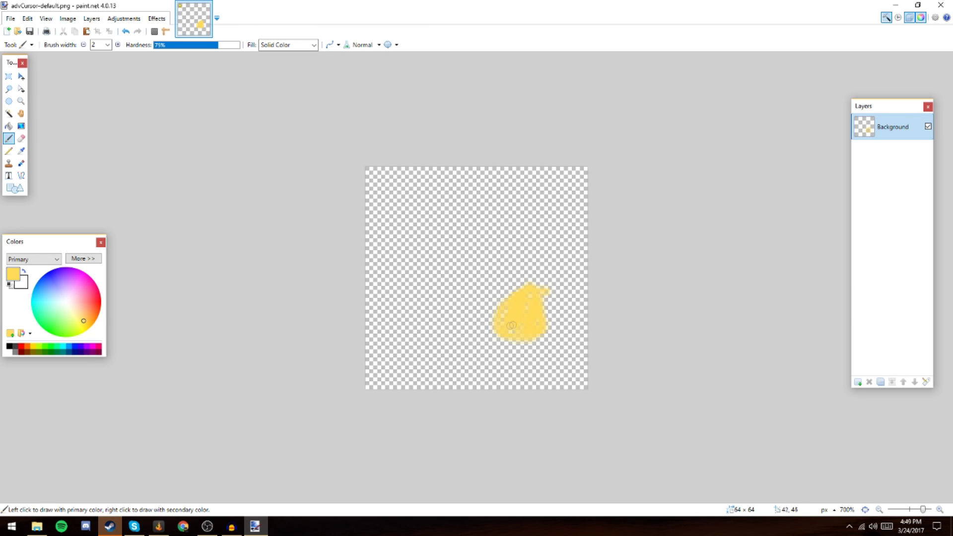
mouse_move(513, 342)
mouse_down()
mouse_move(506, 313)
mouse_move(519, 301)
mouse_move(522, 333)
mouse_move(508, 312)
mouse_move(521, 348)
mouse_move(521, 319)
mouse_move(529, 353)
mouse_move(511, 311)
mouse_move(534, 329)
mouse_move(518, 325)
mouse_move(545, 329)
mouse_move(534, 293)
mouse_move(520, 337)
mouse_move(546, 338)
mouse_move(545, 307)
mouse_move(504, 345)
mouse_move(541, 336)
mouse_up()
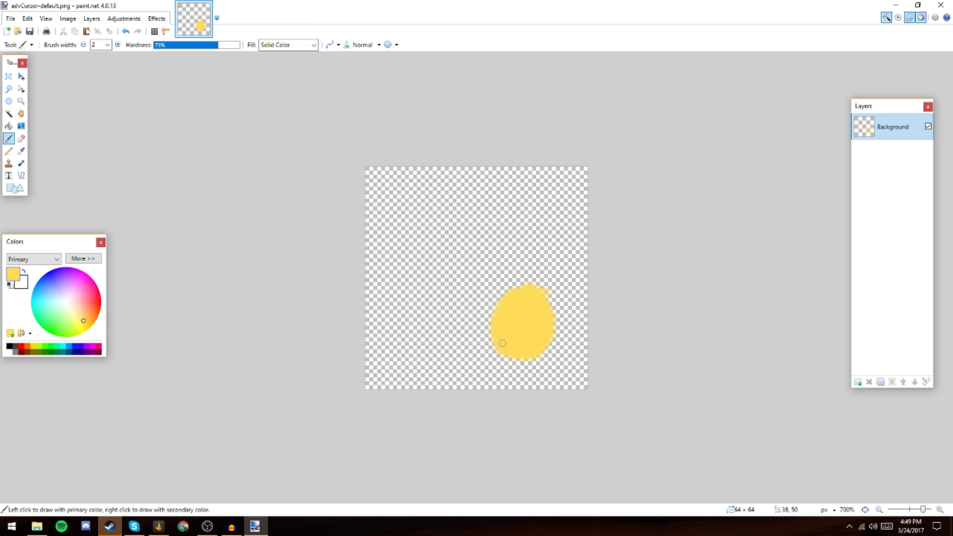
mouse_move(533, 299)
mouse_down()
mouse_move(496, 331)
mouse_move(525, 365)
mouse_move(538, 313)
mouse_move(505, 312)
mouse_move(528, 354)
mouse_move(555, 315)
mouse_move(520, 313)
mouse_move(524, 357)
mouse_move(555, 318)
mouse_move(514, 340)
mouse_up()
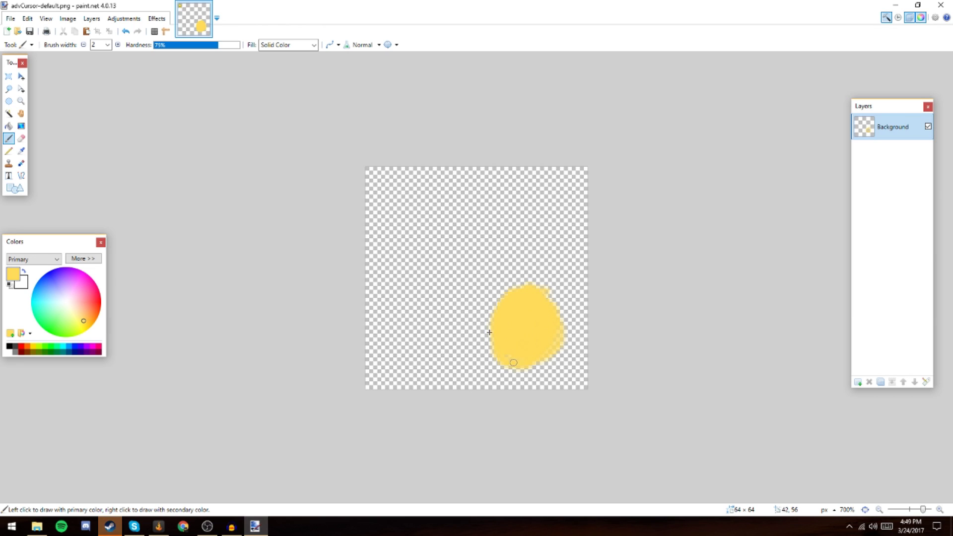
mouse_move(473, 313)
mouse_down()
mouse_move(440, 320)
mouse_move(429, 359)
mouse_move(460, 365)
mouse_move(477, 332)
mouse_move(448, 315)
mouse_move(433, 361)
mouse_move(475, 367)
mouse_move(489, 335)
mouse_move(459, 321)
mouse_move(439, 363)
mouse_move(463, 374)
mouse_move(480, 353)
mouse_move(469, 330)
mouse_move(437, 352)
mouse_move(457, 371)
mouse_move(467, 340)
mouse_move(438, 343)
mouse_move(462, 355)
mouse_move(455, 333)
mouse_move(450, 356)
mouse_move(456, 332)
mouse_up()
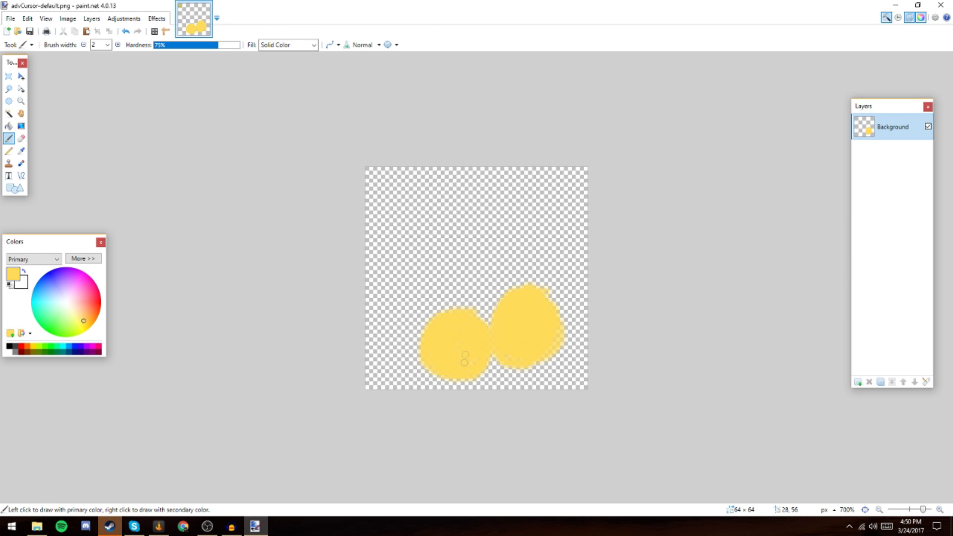
Draw a tall rounded yellow outline above the two round shapes and fill it in using a brush width of 10.
mouse_move(526, 292)
mouse_down()
mouse_move(495, 193)
mouse_move(477, 176)
mouse_move(437, 192)
mouse_move(426, 229)
mouse_move(441, 314)
mouse_up()
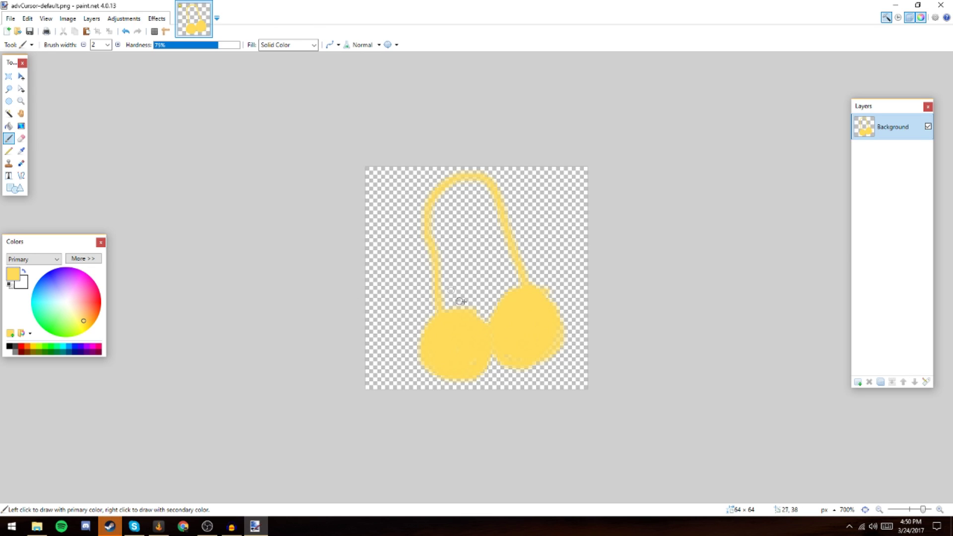
mouse_move(484, 311)
mouse_down()
mouse_move(485, 296)
mouse_move(454, 292)
mouse_up()
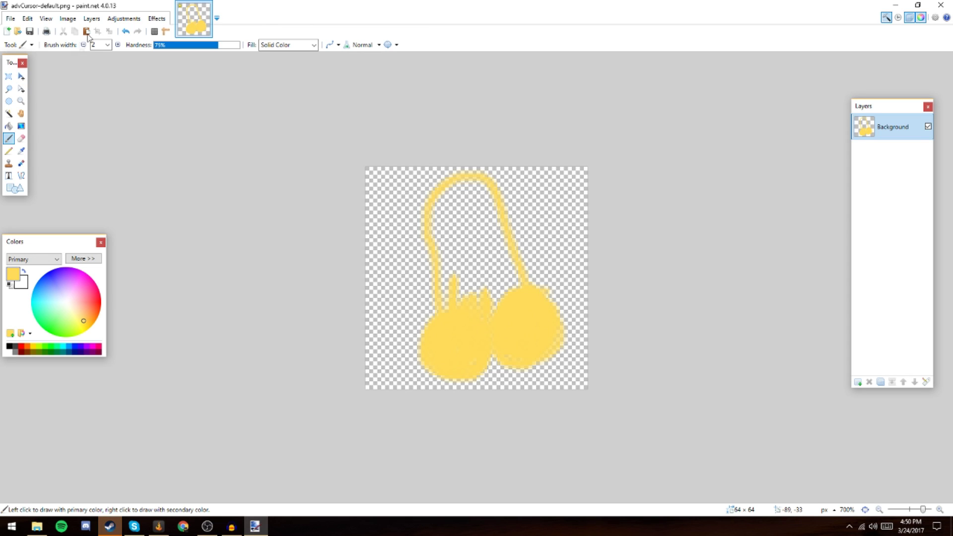
click(107, 44)
click(99, 118)
mouse_move(459, 287)
mouse_down()
mouse_move(449, 199)
mouse_move(475, 194)
mouse_move(506, 279)
mouse_move(493, 302)
mouse_move(462, 246)
mouse_move(463, 223)
mouse_move(485, 321)
mouse_up()
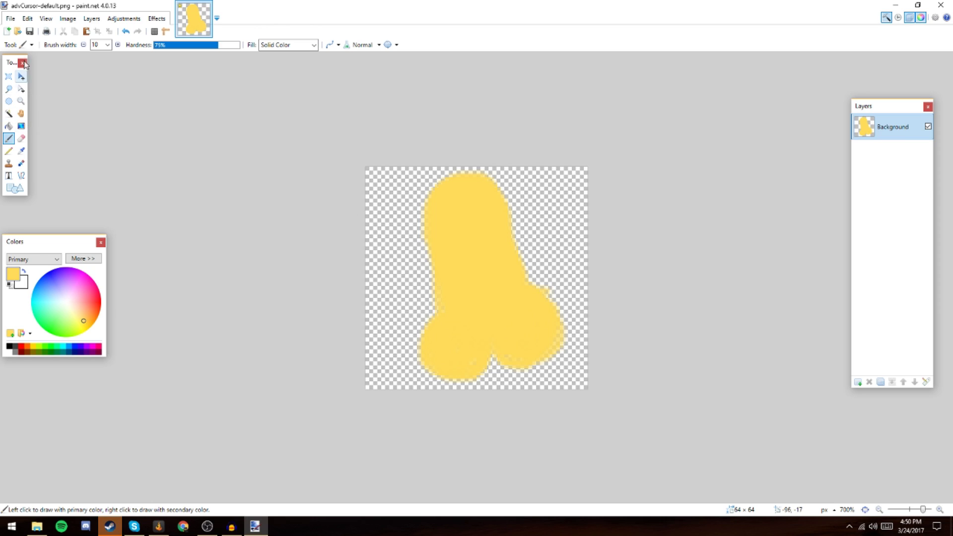
Outline the tall shape and the two round shapes in black with the Pencil.
click(8, 151)
click(10, 346)
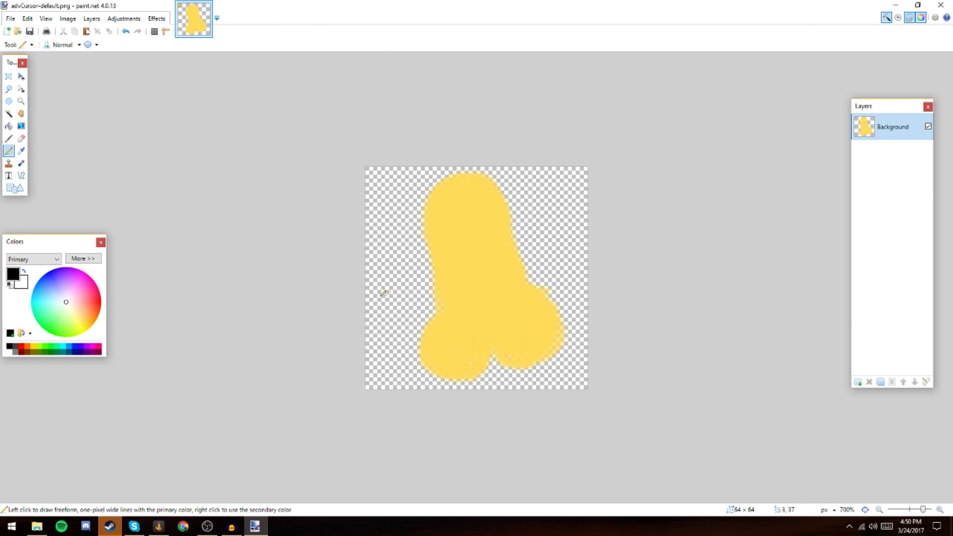
mouse_move(441, 316)
mouse_down()
mouse_move(425, 335)
mouse_move(424, 365)
mouse_move(474, 376)
mouse_move(486, 361)
mouse_move(487, 328)
mouse_move(482, 316)
mouse_move(454, 312)
mouse_up()
mouse_move(518, 293)
mouse_down()
mouse_move(499, 303)
mouse_move(492, 347)
mouse_move(523, 368)
mouse_move(558, 338)
mouse_move(557, 309)
mouse_move(521, 288)
mouse_move(531, 286)
mouse_move(489, 176)
mouse_move(451, 179)
mouse_move(433, 188)
mouse_move(430, 227)
mouse_move(444, 316)
mouse_up()
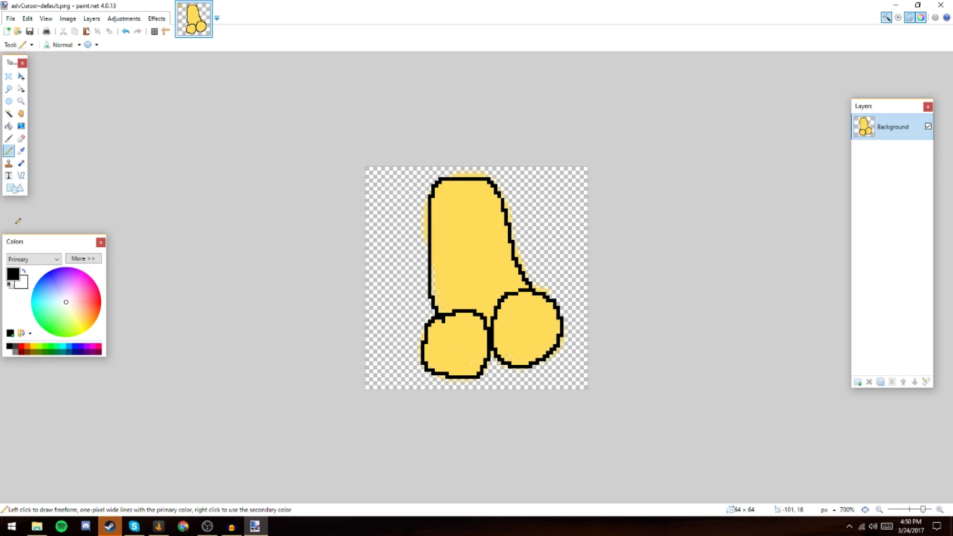
Draw short brown Pencil lines over and around the two round shapes.
click(28, 352)
mouse_move(476, 309)
mouse_down()
mouse_move(427, 346)
mouse_move(448, 387)
mouse_move(463, 325)
mouse_move(484, 310)
mouse_move(508, 344)
mouse_move(513, 305)
mouse_move(543, 288)
mouse_move(566, 299)
mouse_move(537, 339)
mouse_move(535, 364)
mouse_up()
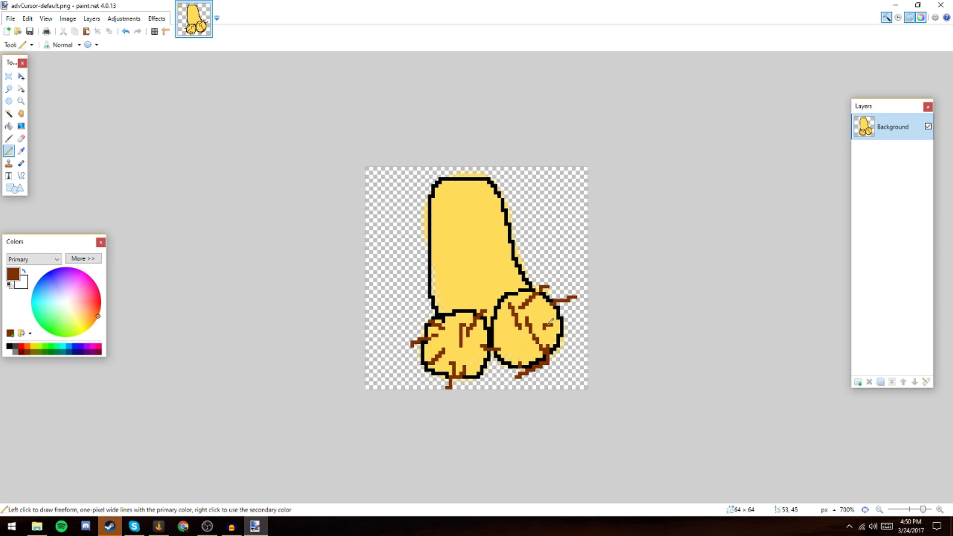
key(ctrl+minus)
key(ctrl+minus)
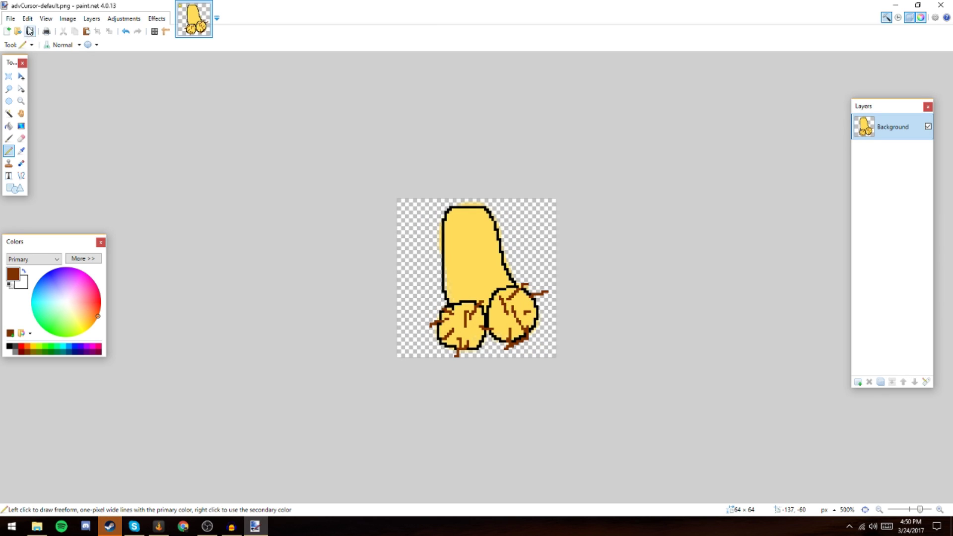
click(28, 18)
click(8, 76)
key(ctrl+minus)
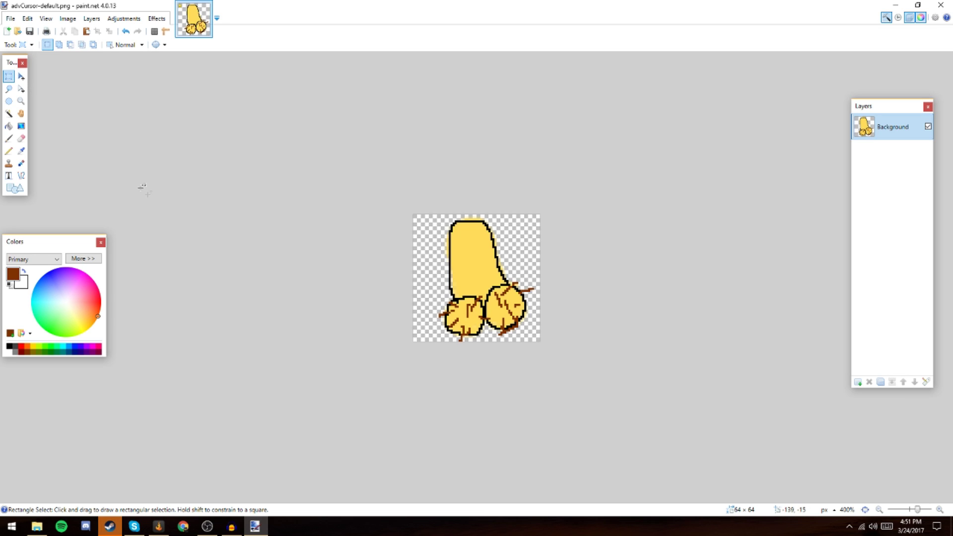
key(ctrl+a)
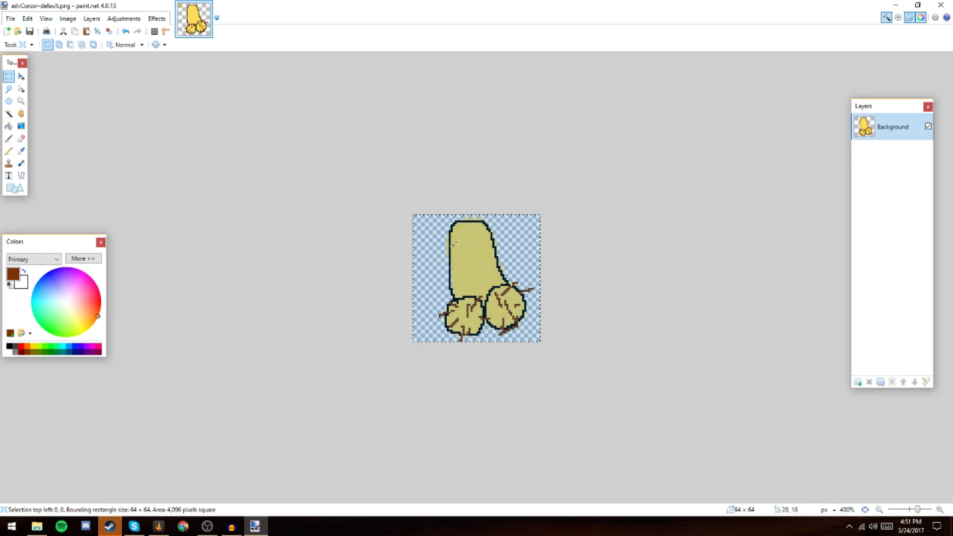
key(ctrl+d)
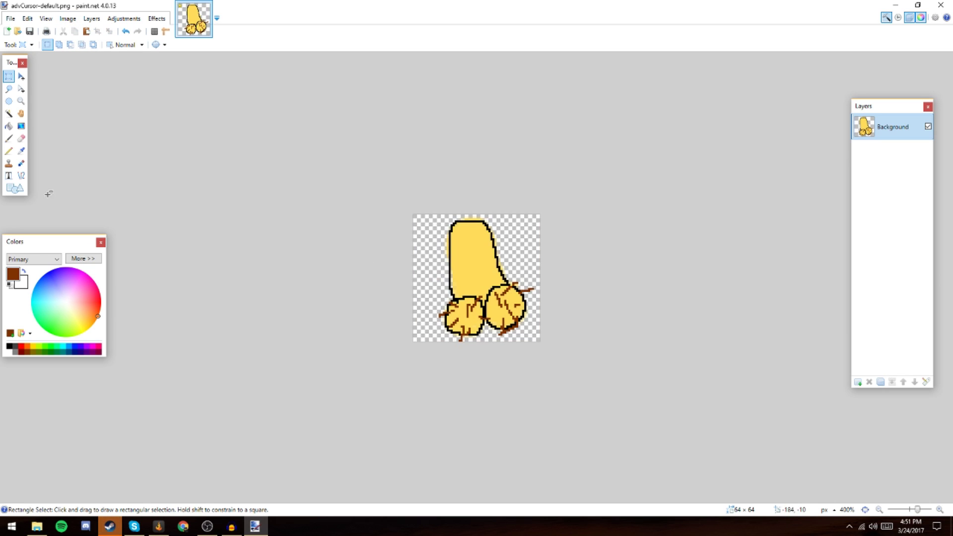
Paint a small black dot near the upper end of the tall yellow shape with a narrower Paintbrush.
click(9, 139)
click(9, 347)
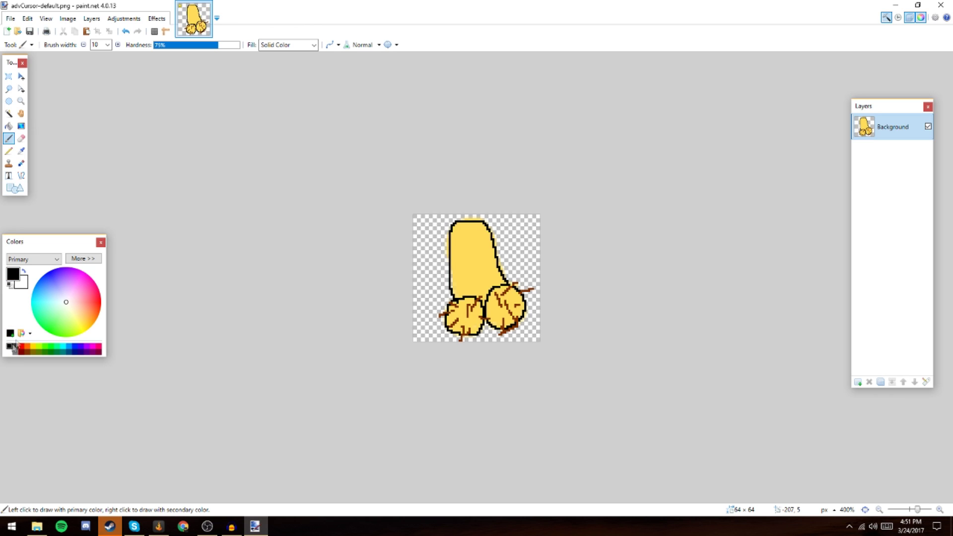
click(108, 45)
scroll(109, 76, up, 3)
click(99, 77)
scroll(281, 275, down, 1)
scroll(281, 275, up, 5)
scroll(244, 258, down, 5)
click(27, 18)
click(41, 154)
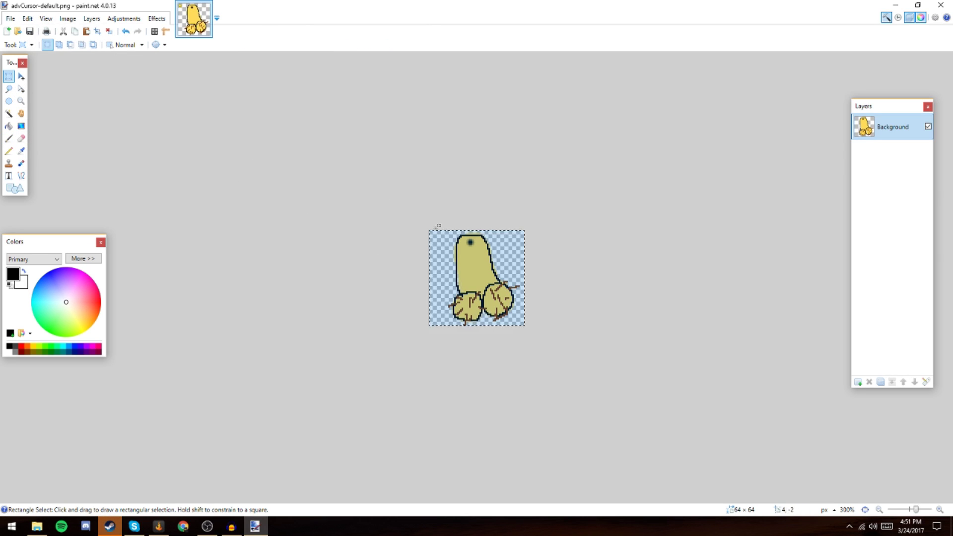
click(365, 227)
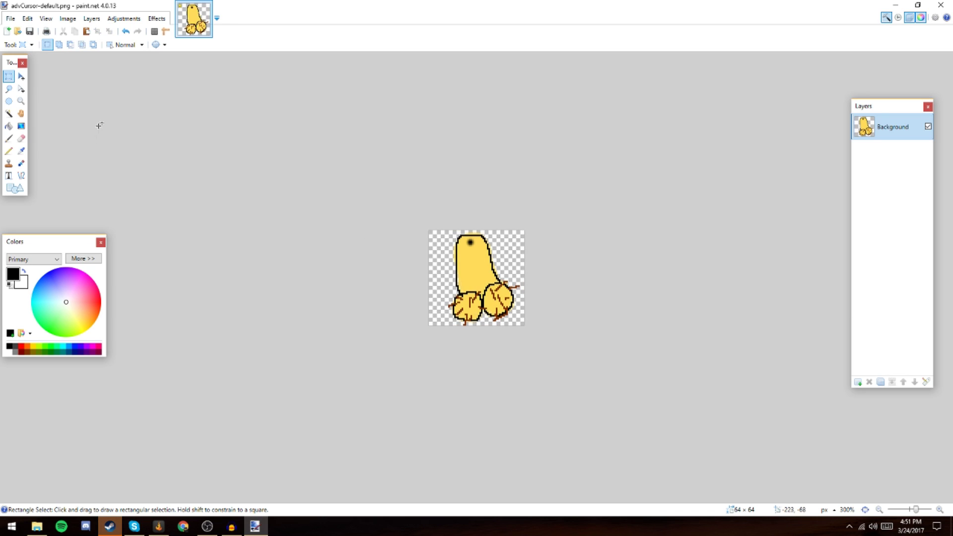
Save advCursor-default.png with the bit depth on Auto-detect.
click(12, 20)
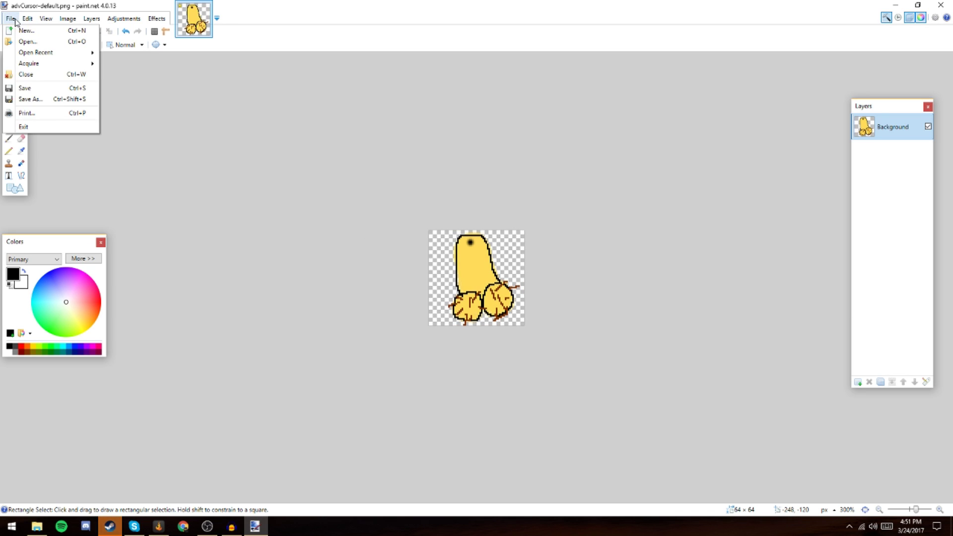
click(23, 88)
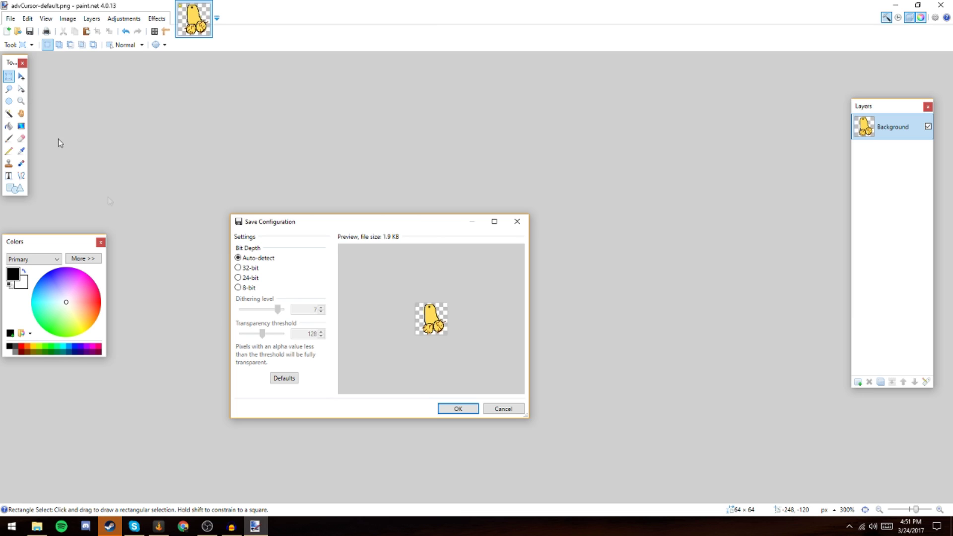
click(454, 408)
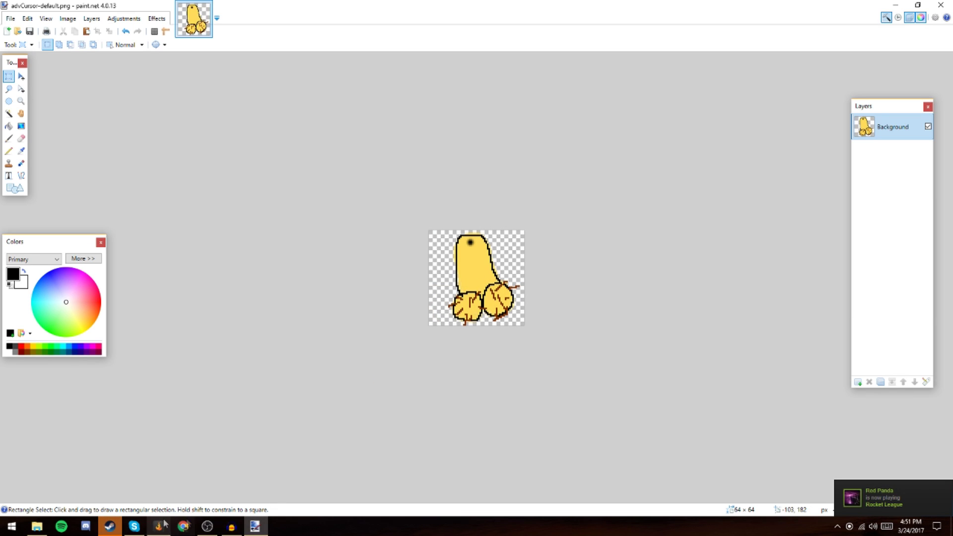
Switch to the textures folder in File Explorer and open advCursor-white.png in paint.net.
click(45, 528)
scroll(720, 274, down, 2)
scroll(721, 273, up, 2)
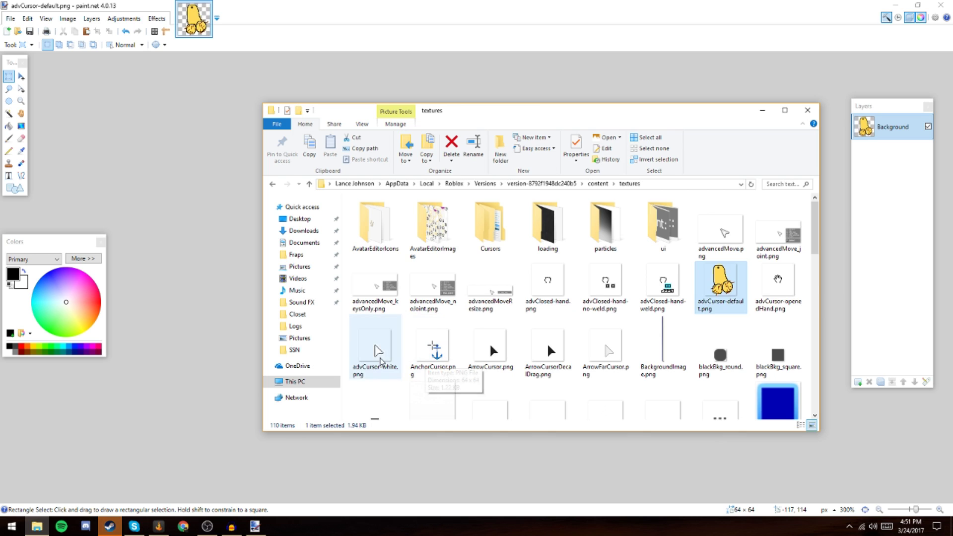
right_click(365, 343)
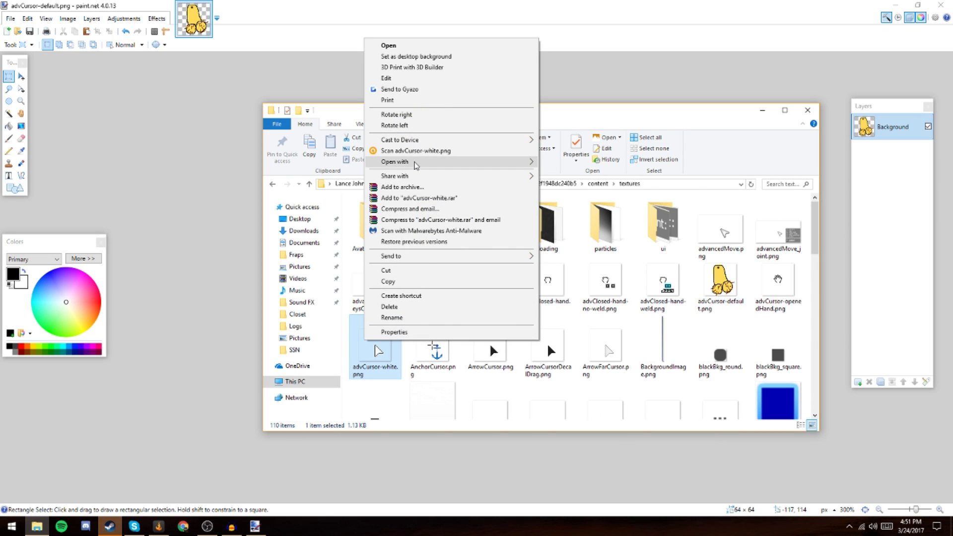
mouse_move(419, 165)
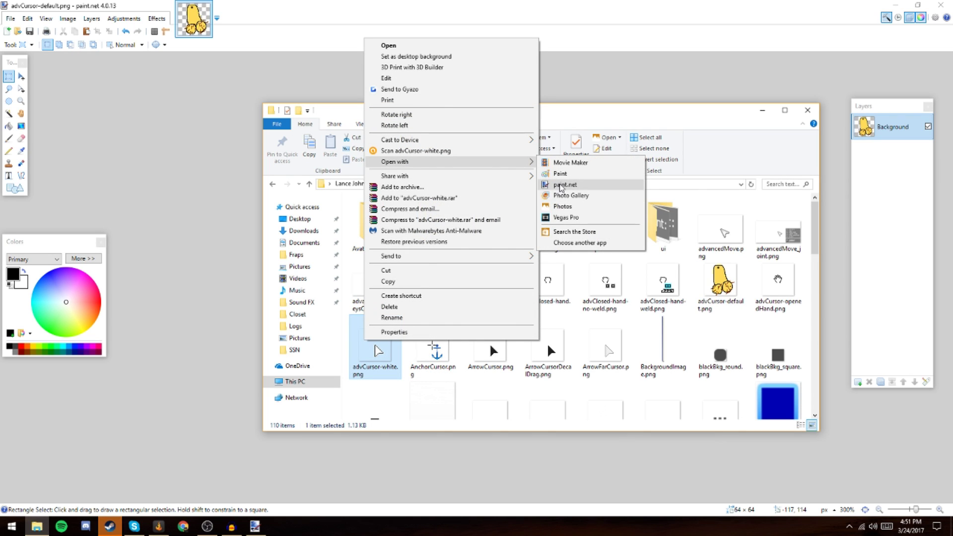
click(575, 184)
Erase the entire arrow image in advCursor-white.png, paste the copied yellow drawing in its place and deselect it.
scroll(455, 281, up, 7)
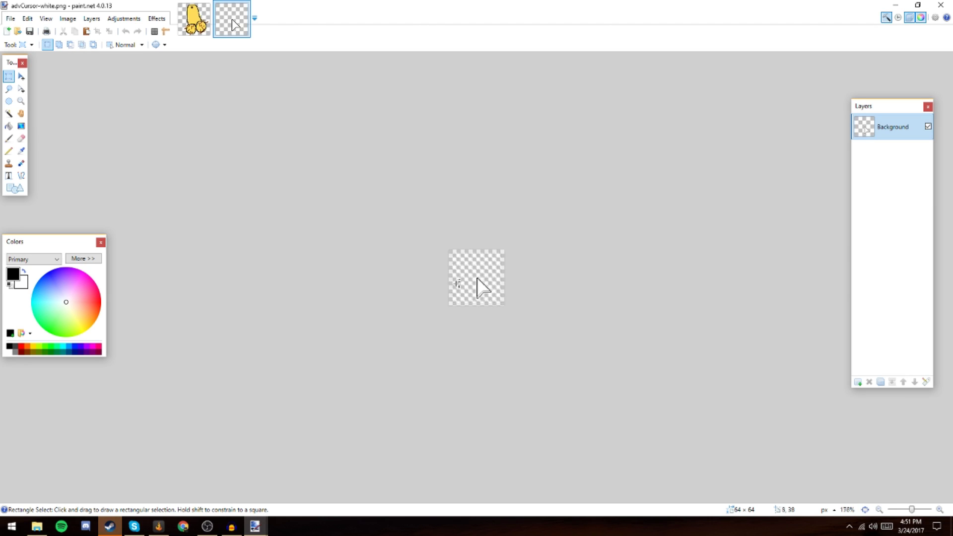
key(ctrl+a)
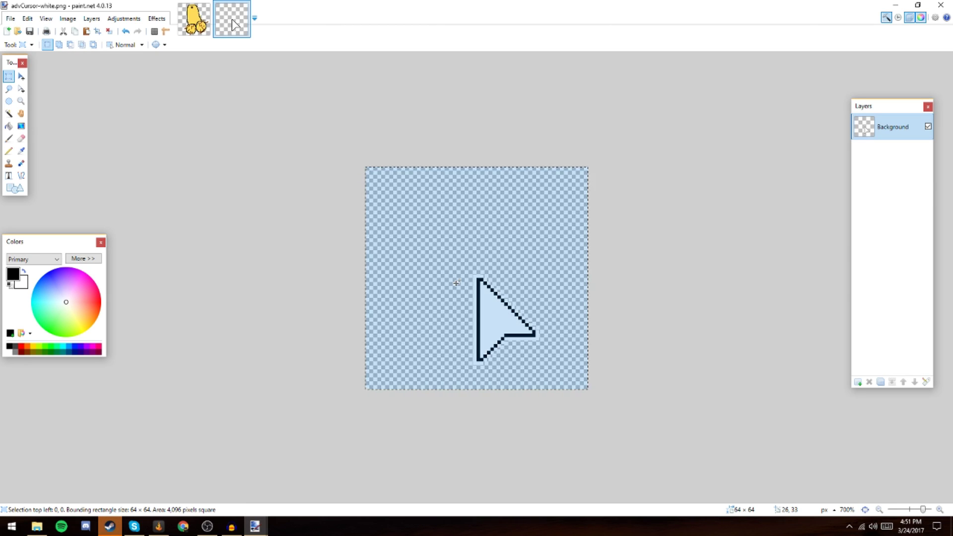
key(Delete)
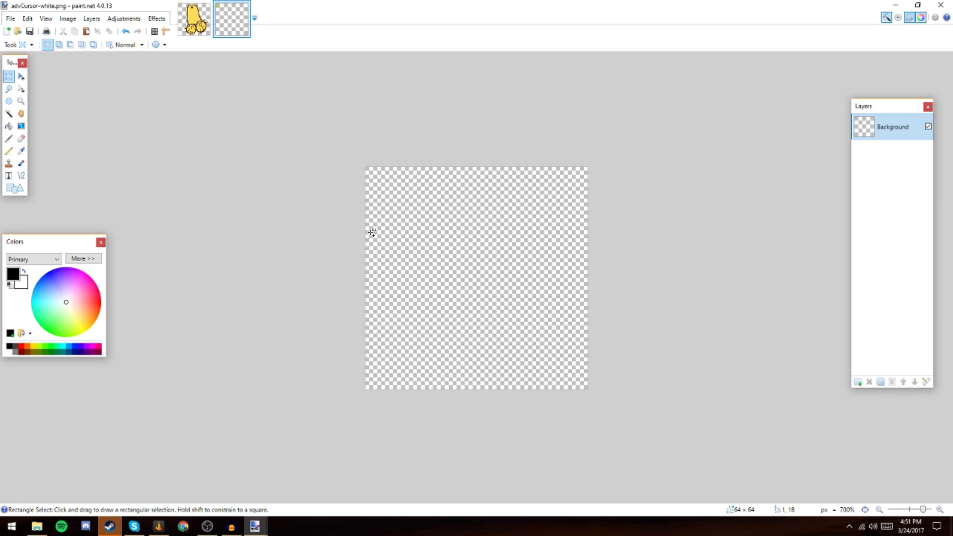
key(ctrl+v)
click(30, 20)
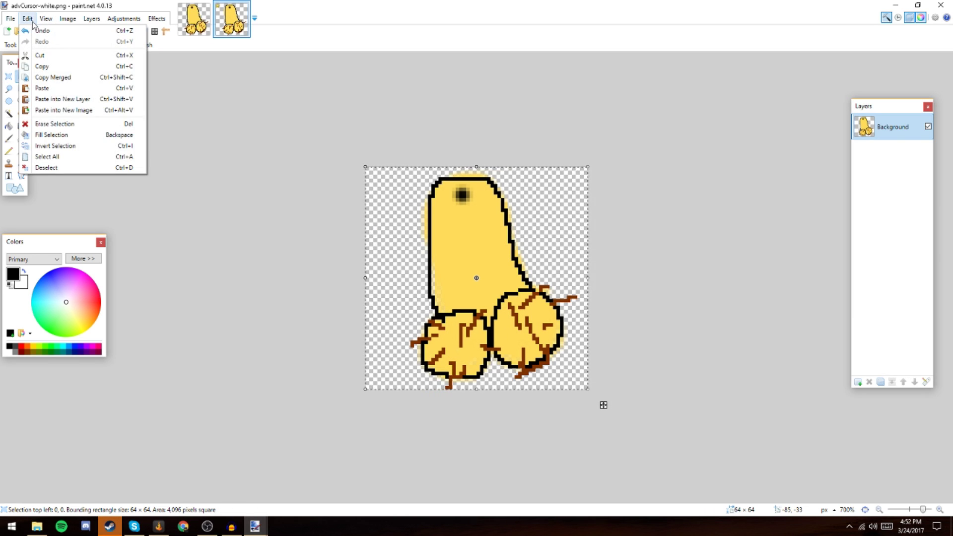
click(46, 168)
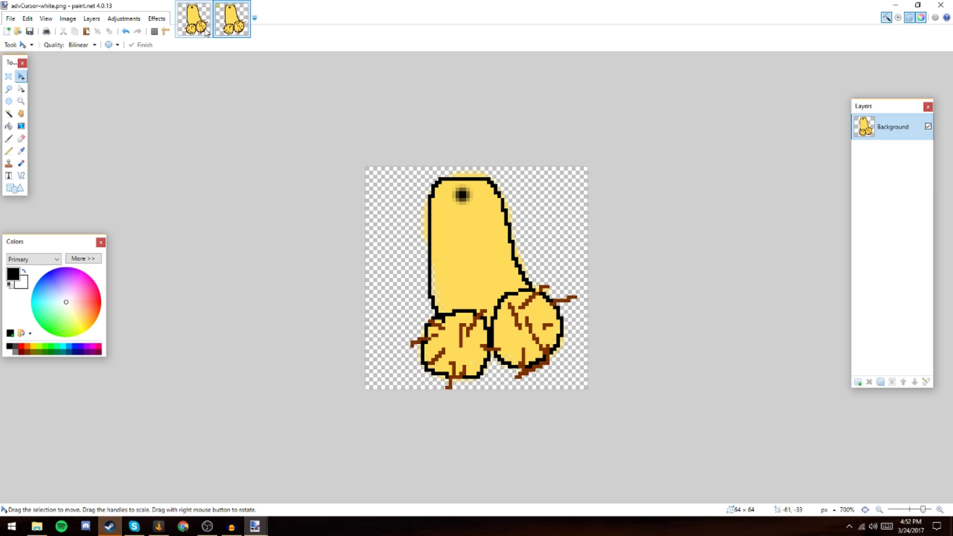
Save advCursor-white.png with the bit depth on Auto-detect.
click(11, 21)
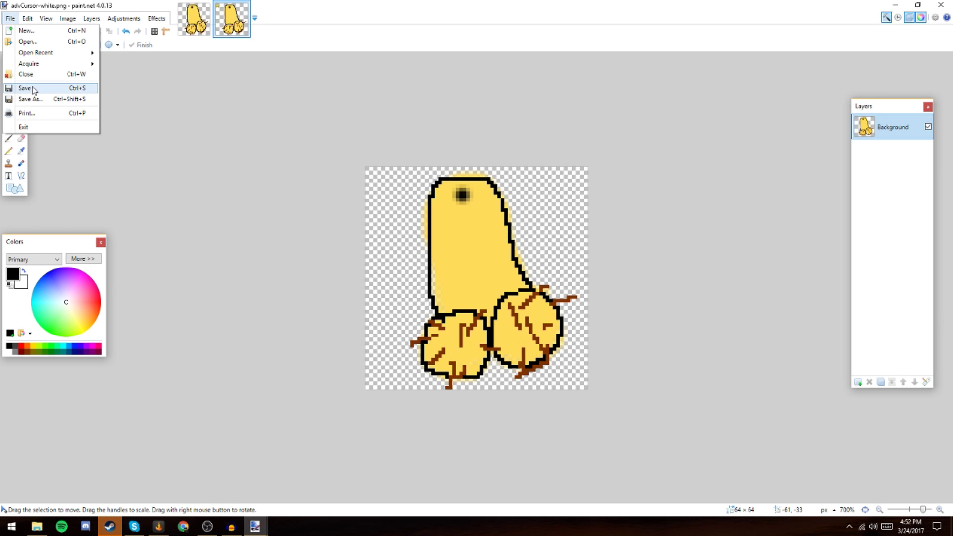
click(32, 89)
drag(432, 225, 269, 171)
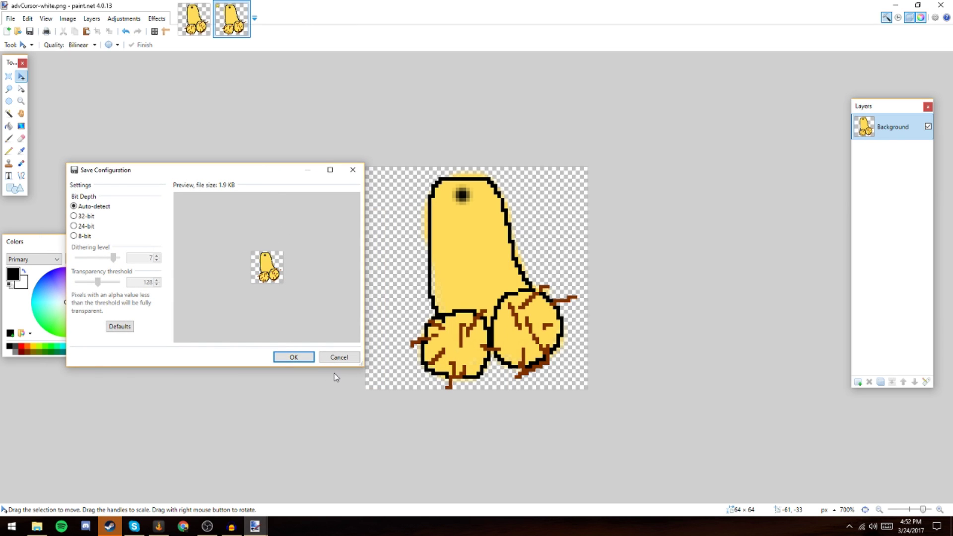
click(309, 361)
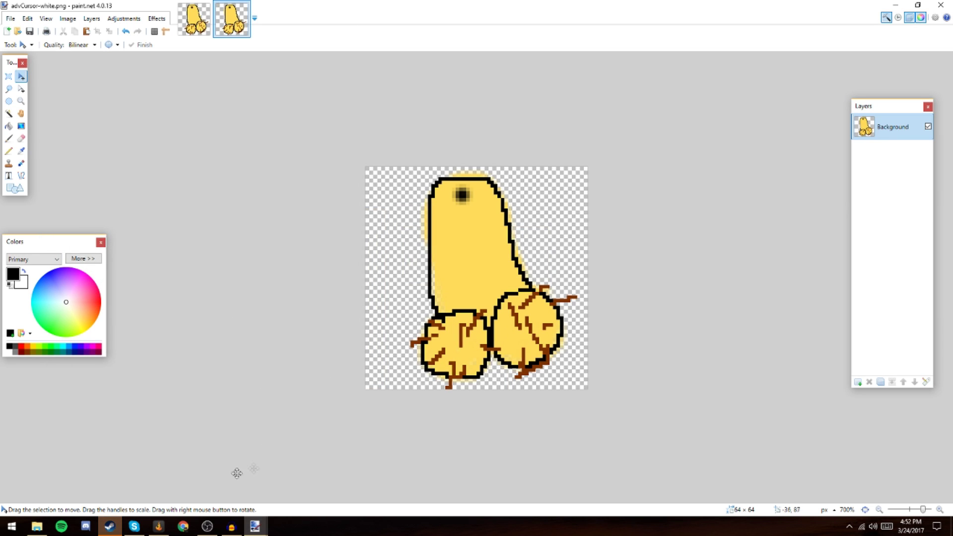
Look through the cursor images in the textures folder, including ArrowCursor.png, ArrowFarCursor.png and AnchorCursor.png.
click(37, 526)
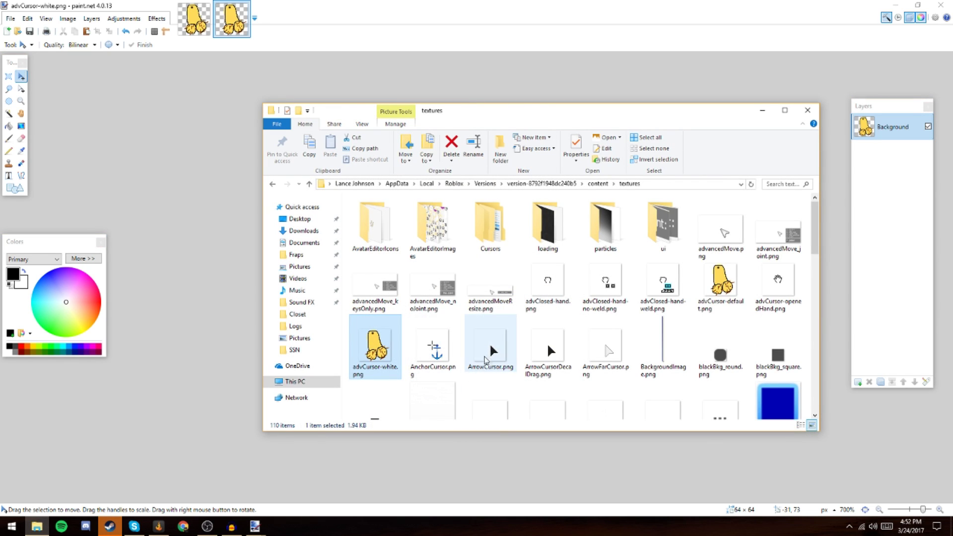
click(484, 353)
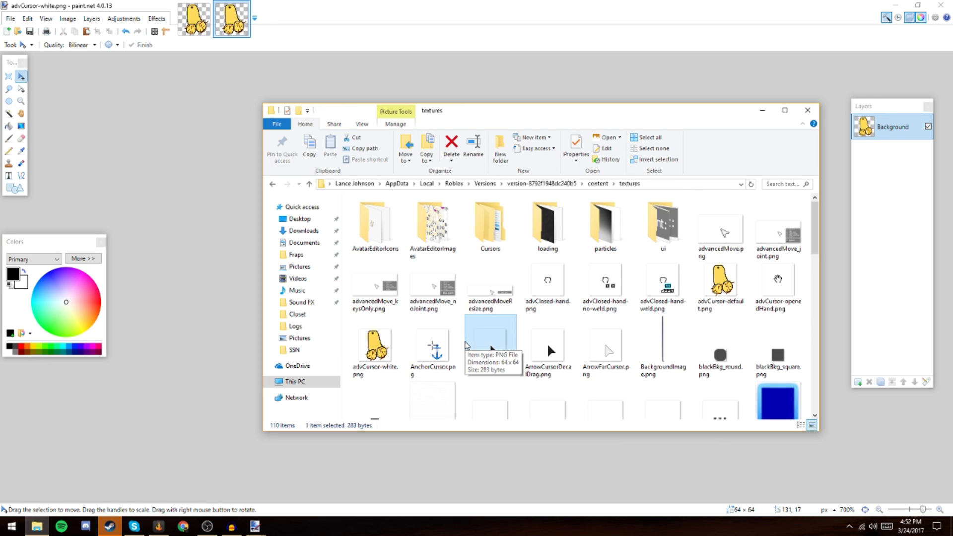
click(606, 348)
mouse_move(546, 110)
mouse_down()
mouse_move(404, 65)
mouse_move(461, 47)
mouse_up()
scroll(347, 338, down, 3)
scroll(521, 297, up, 3)
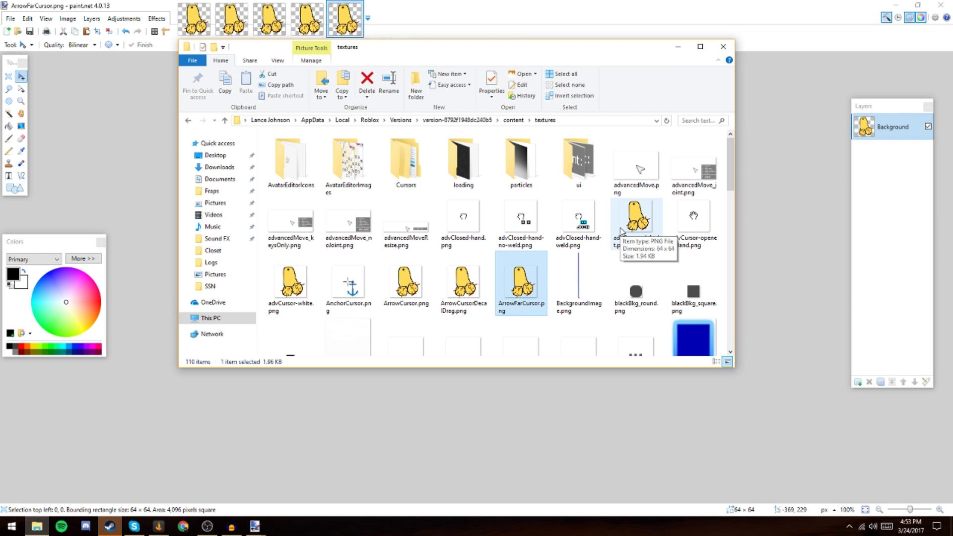
mouse_move(731, 170)
mouse_down()
mouse_move(713, 326)
mouse_move(713, 298)
mouse_up()
click(347, 279)
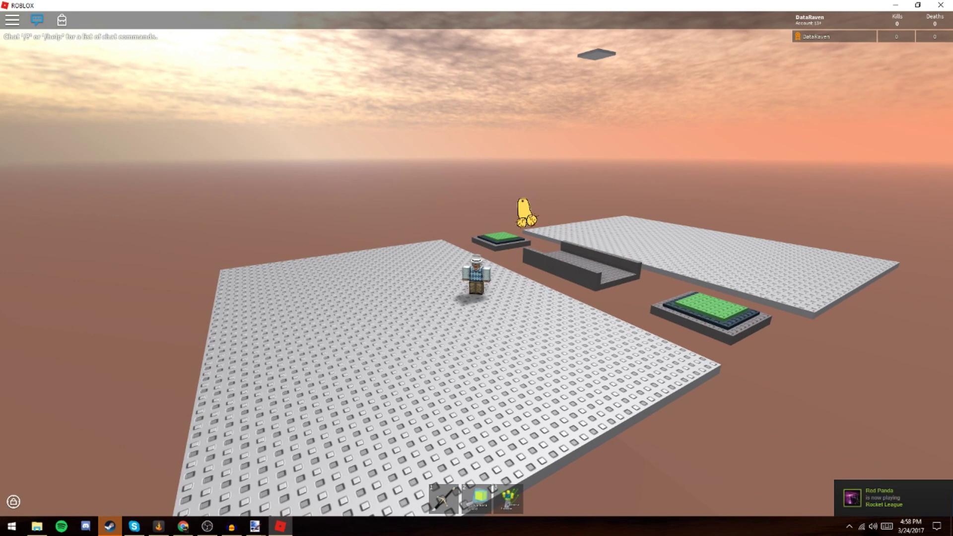
Examine the custom cursor in the running ROBLOX game while walking the character around and viewing it from different distances and angles.
scroll(476, 278, up, 5)
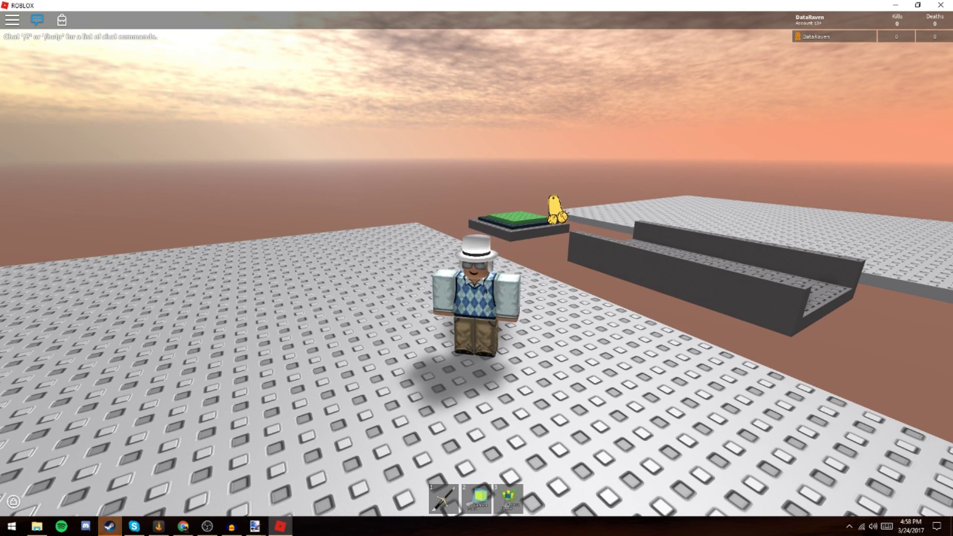
key(Left)
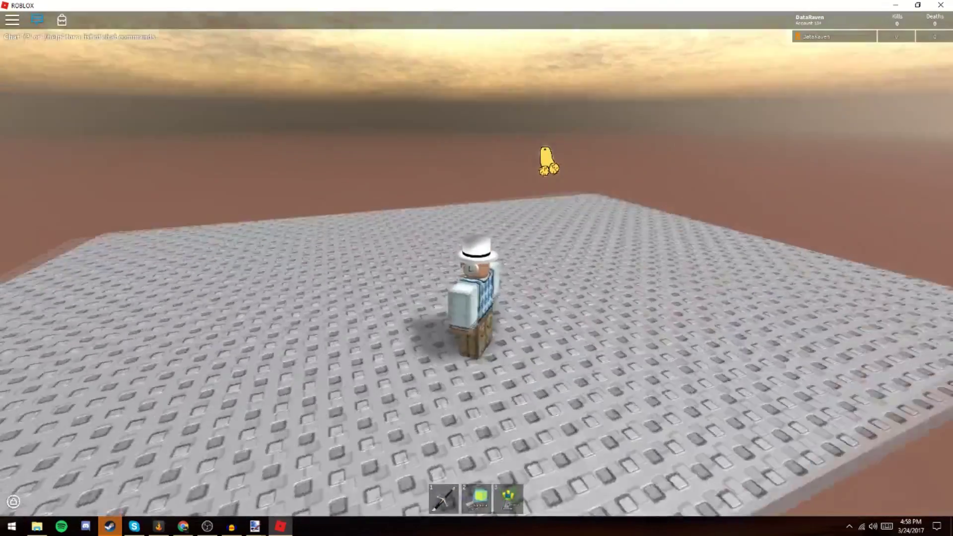
key(Right)
key(w)
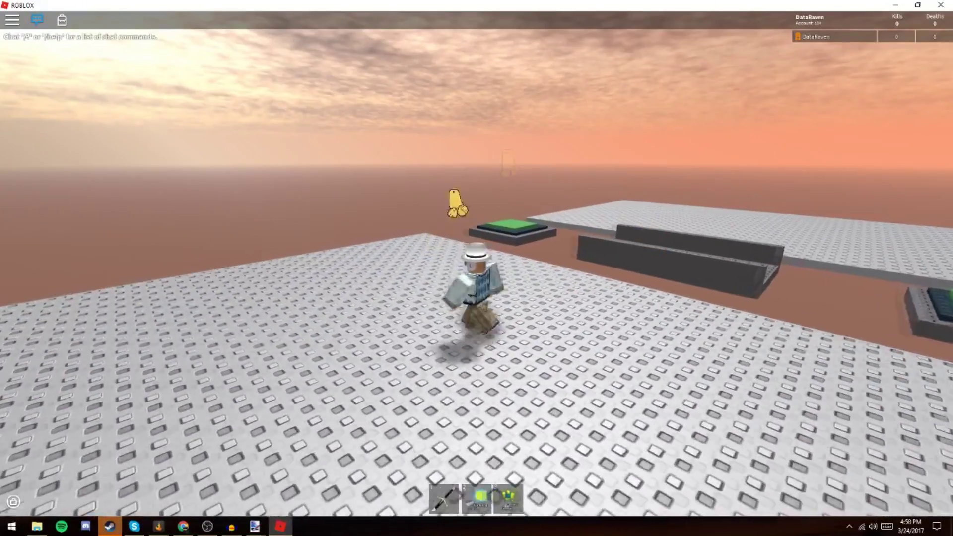
scroll(477, 298, up, 3)
scroll(477, 297, down, 5)
key(s)
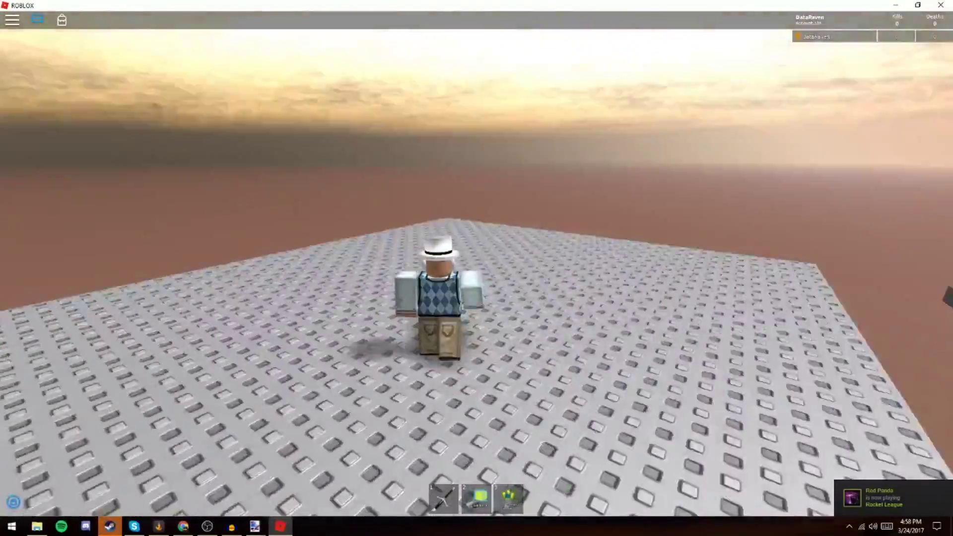
scroll(476, 298, up, 5)
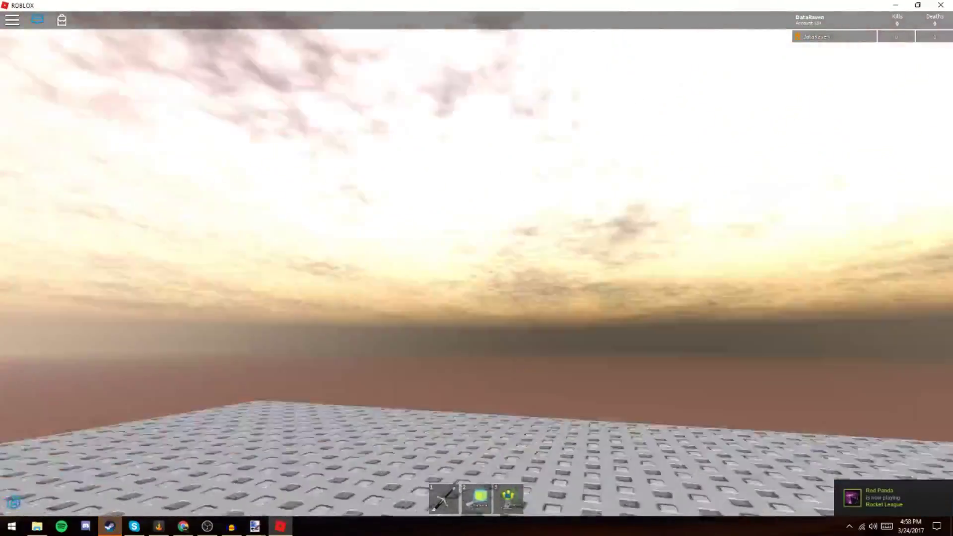
scroll(477, 298, down, 5)
scroll(476, 298, up, 3)
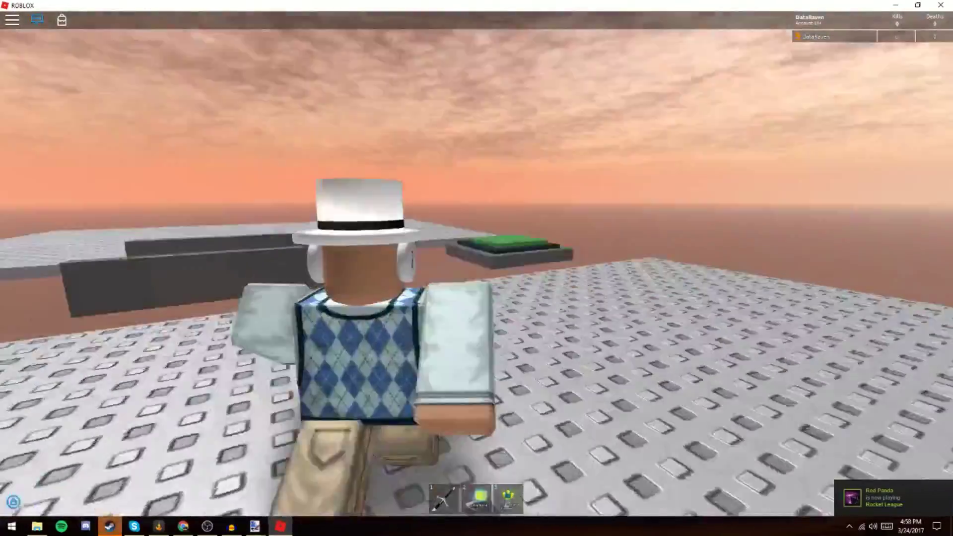
scroll(477, 298, down, 3)
key(Left)
scroll(476, 269, down, 5)
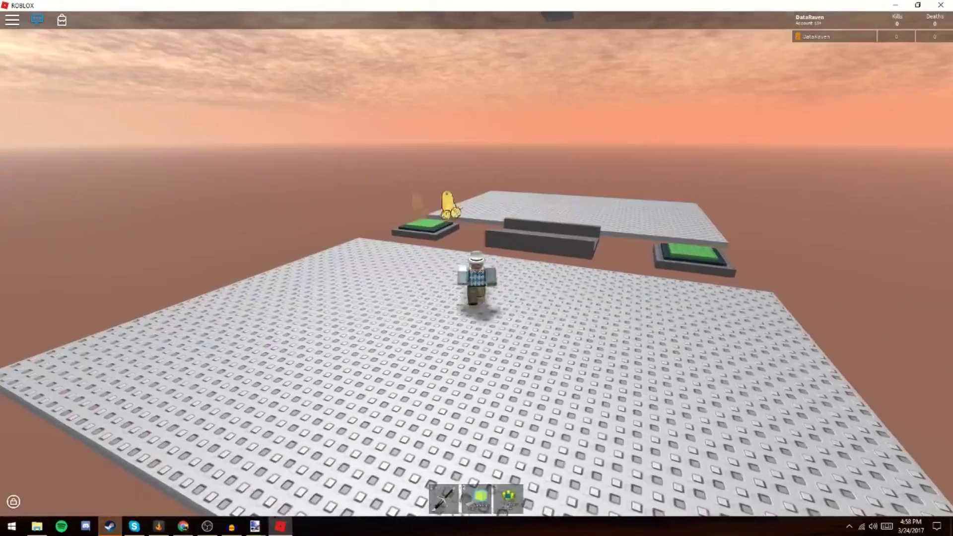
scroll(477, 268, up, 4)
scroll(477, 268, up, 3)
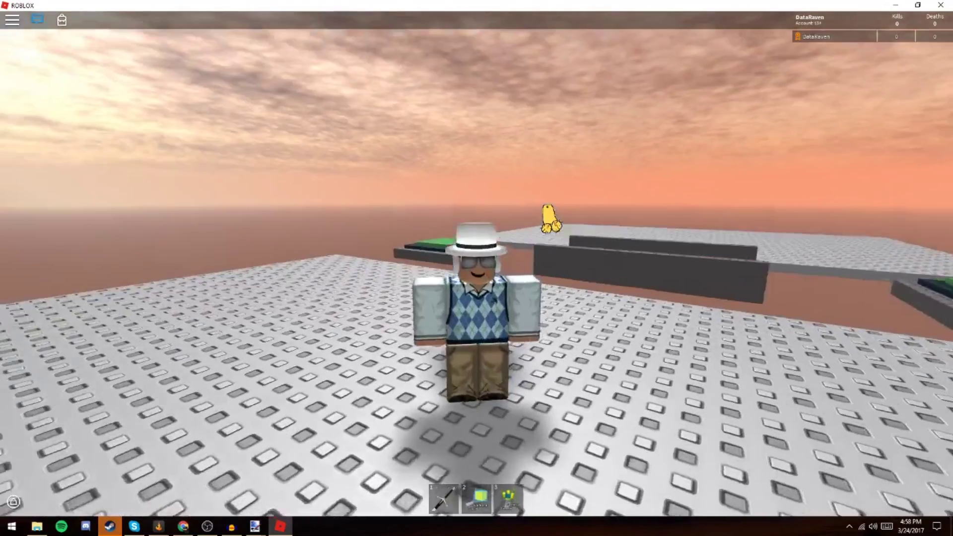
scroll(476, 268, down, 3)
scroll(476, 269, up, 5)
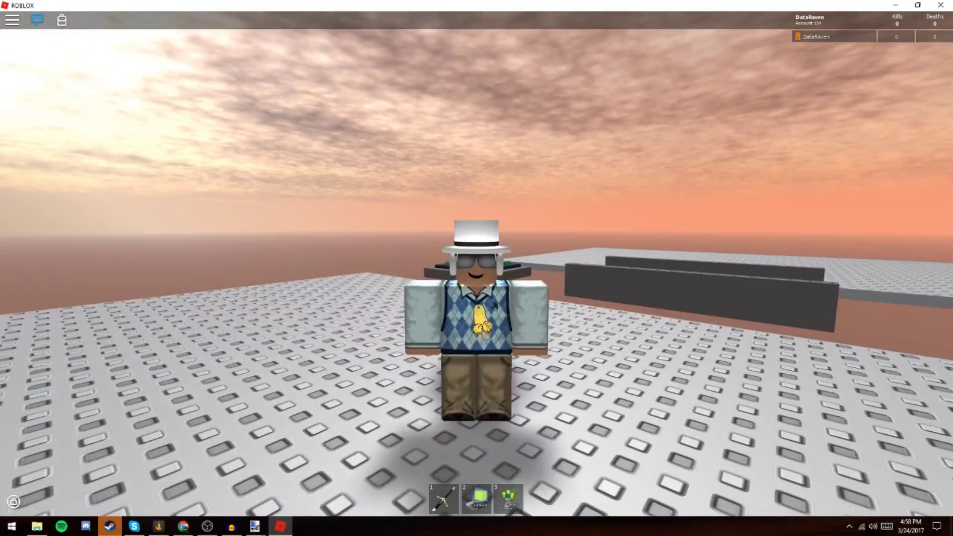
scroll(476, 269, down, 3)
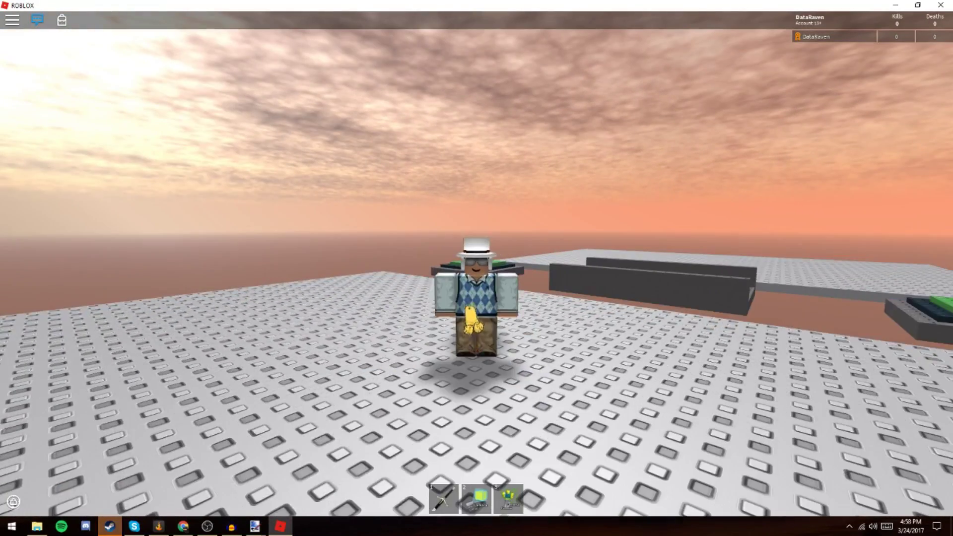
scroll(477, 268, up, 4)
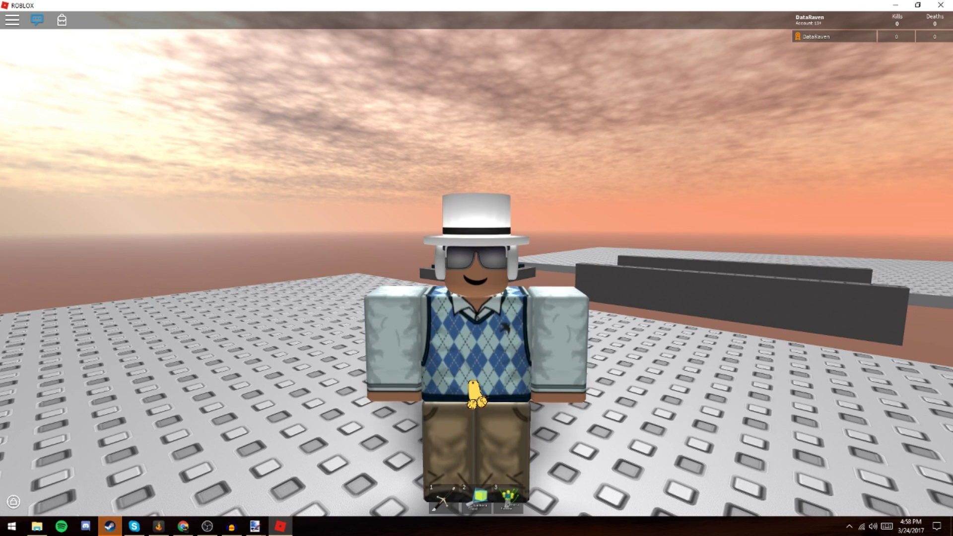
scroll(477, 268, down, 5)
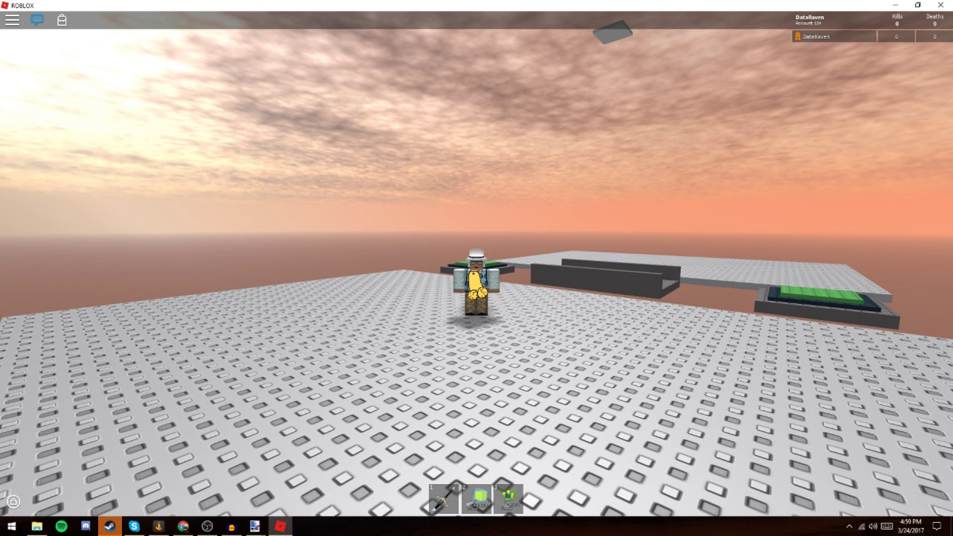
key(Left)
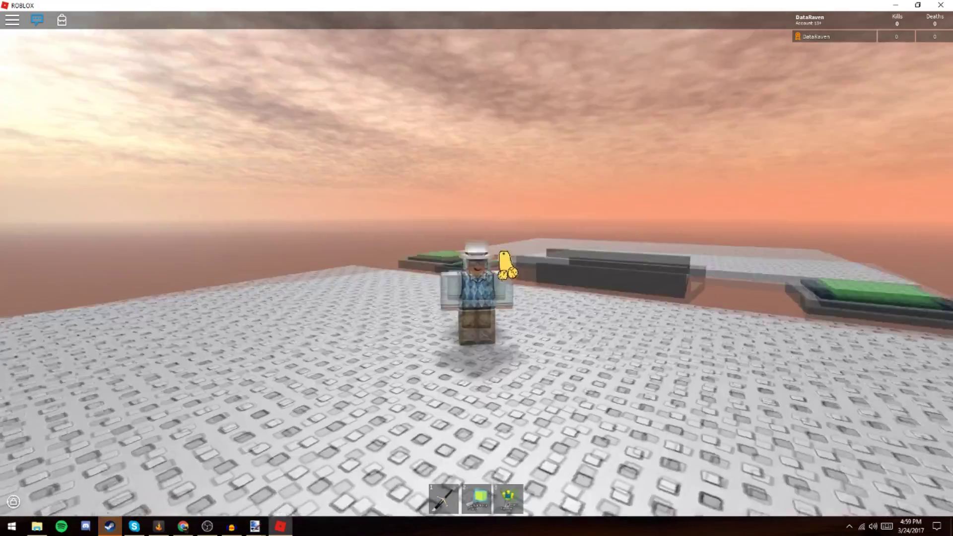